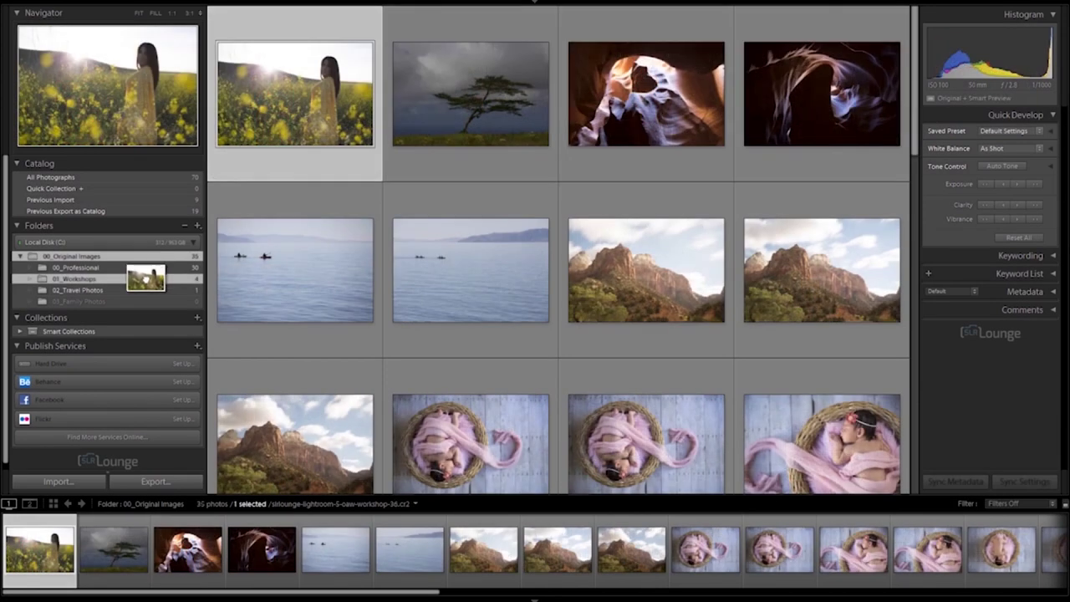
Step: Move the woman-in-red photo into the 01_Workshops folder, then select the tree photo
{"action": "left_click_drag", "start_coordinate": [134, 277], "coordinate": [134, 279]}
{"action": "left_click", "coordinate": [327, 105]}
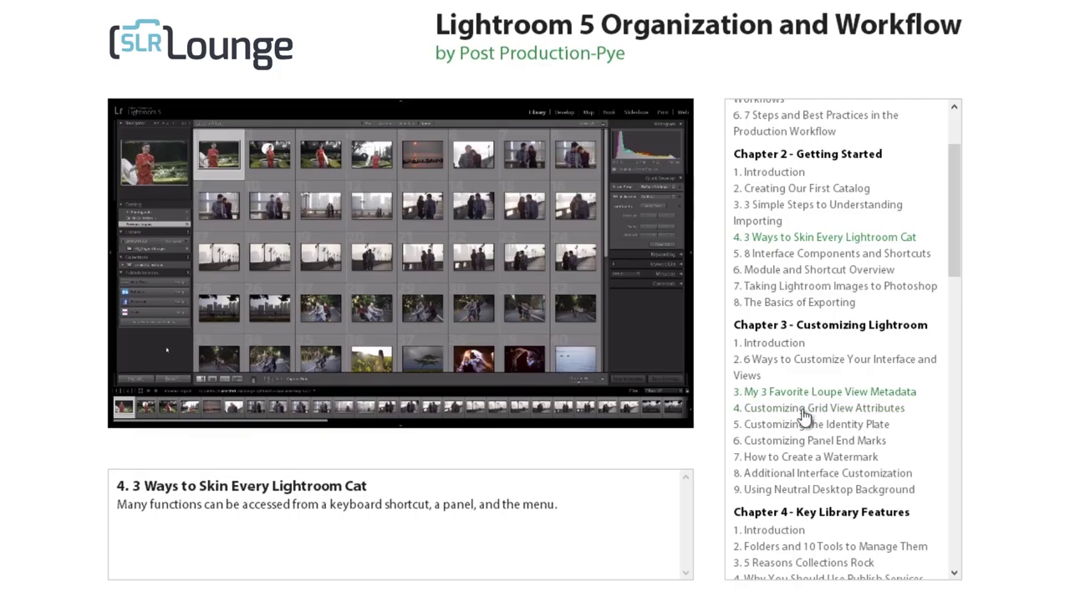
{"action": "scroll", "coordinate": [804, 416], "scroll_direction": "down", "scroll_amount": 4}
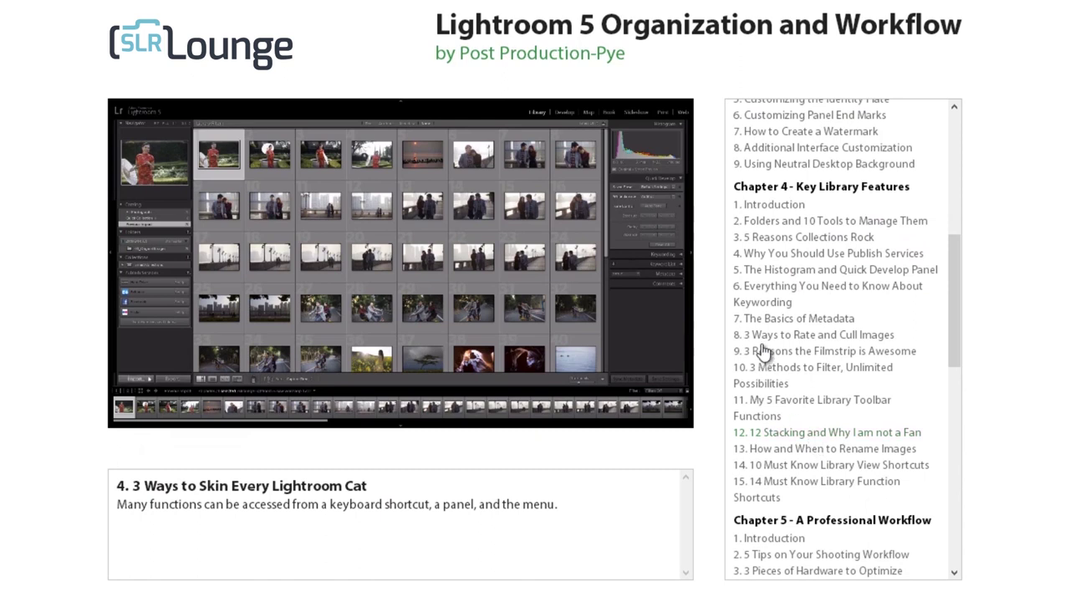
{"action": "scroll", "coordinate": [888, 459], "scroll_direction": "up", "scroll_amount": 5}
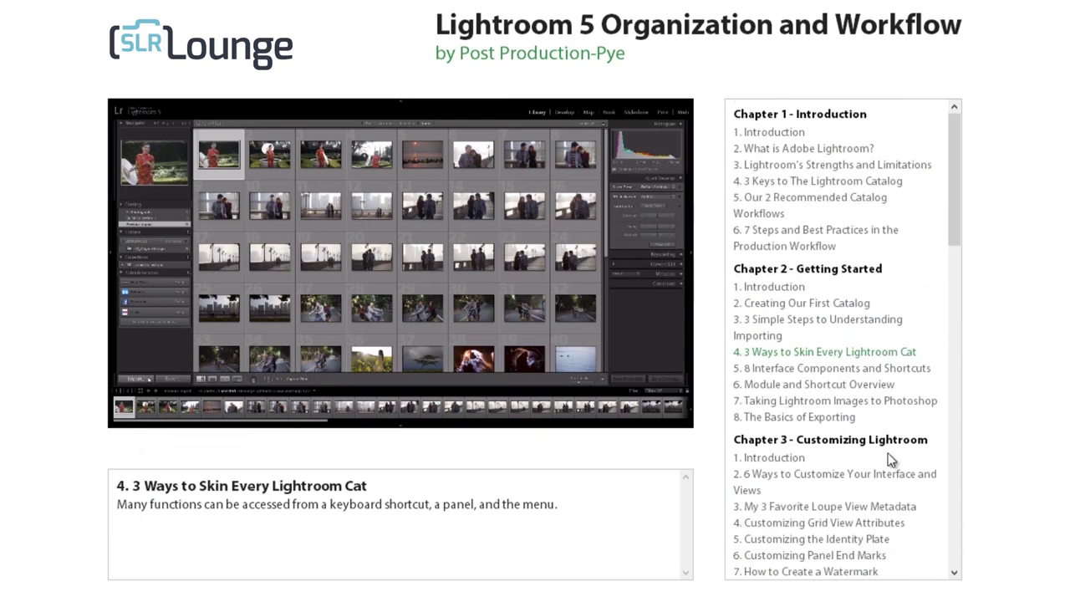
{"action": "scroll", "coordinate": [928, 425], "scroll_direction": "down", "scroll_amount": 5}
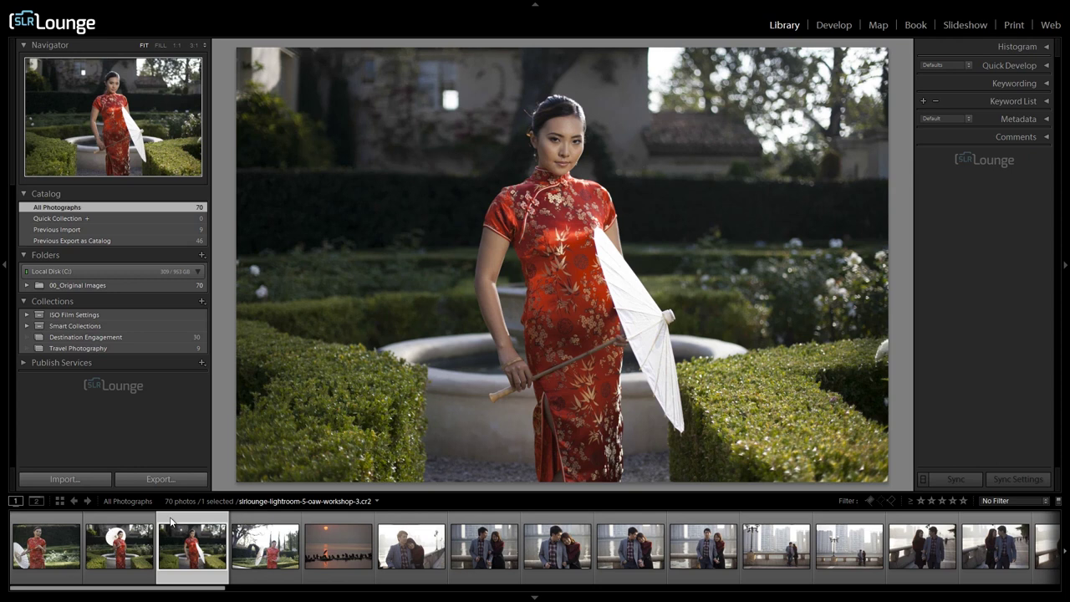
{"action": "left_click", "coordinate": [39, 501]}
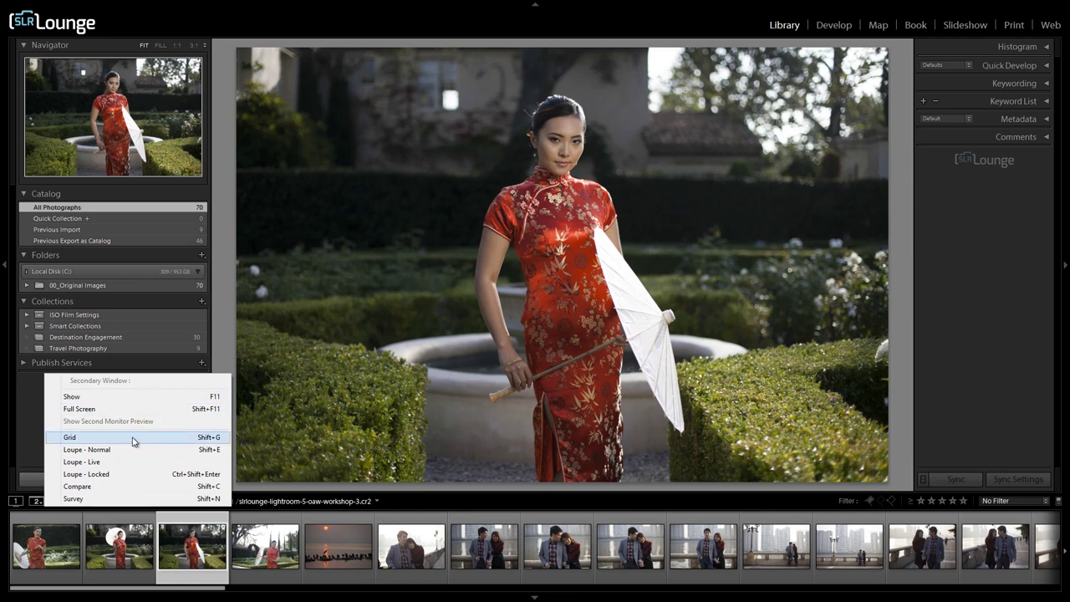
{"action": "left_click", "coordinate": [417, 505]}
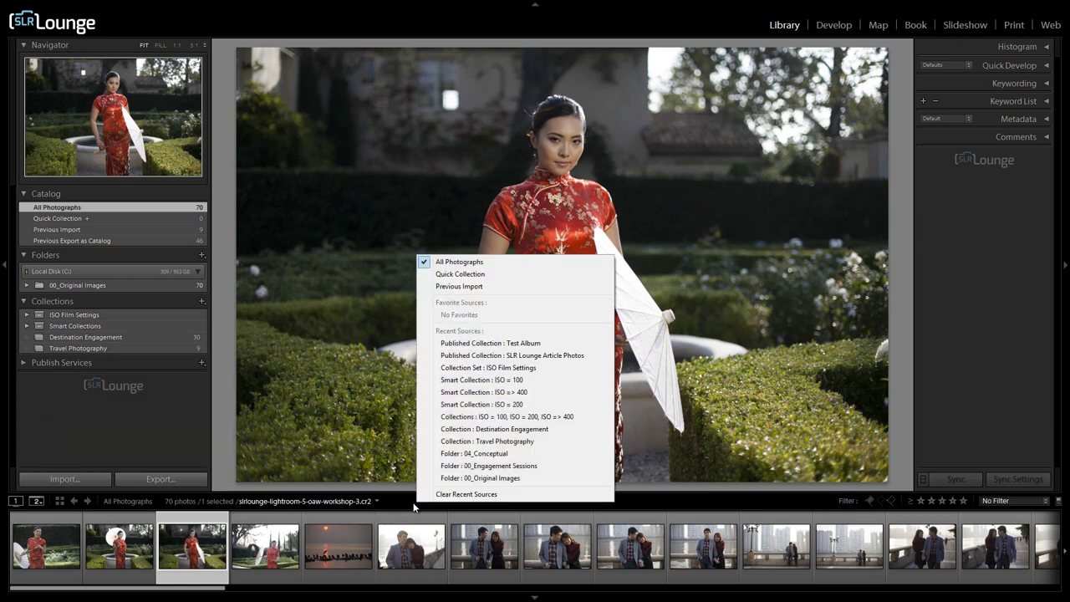
{"action": "left_click", "coordinate": [61, 506]}
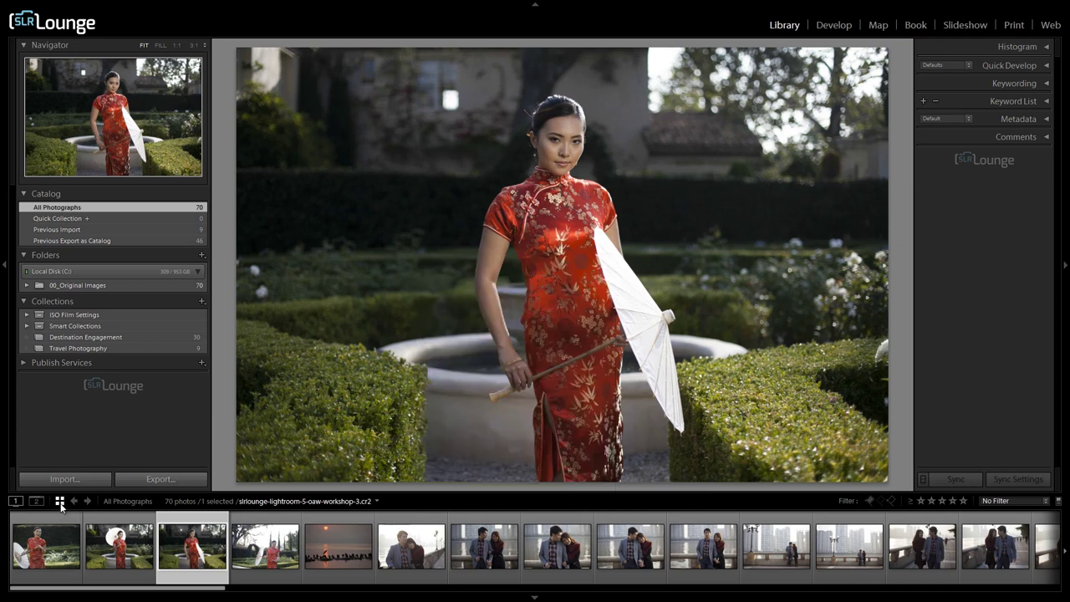
{"action": "left_click", "coordinate": [60, 503]}
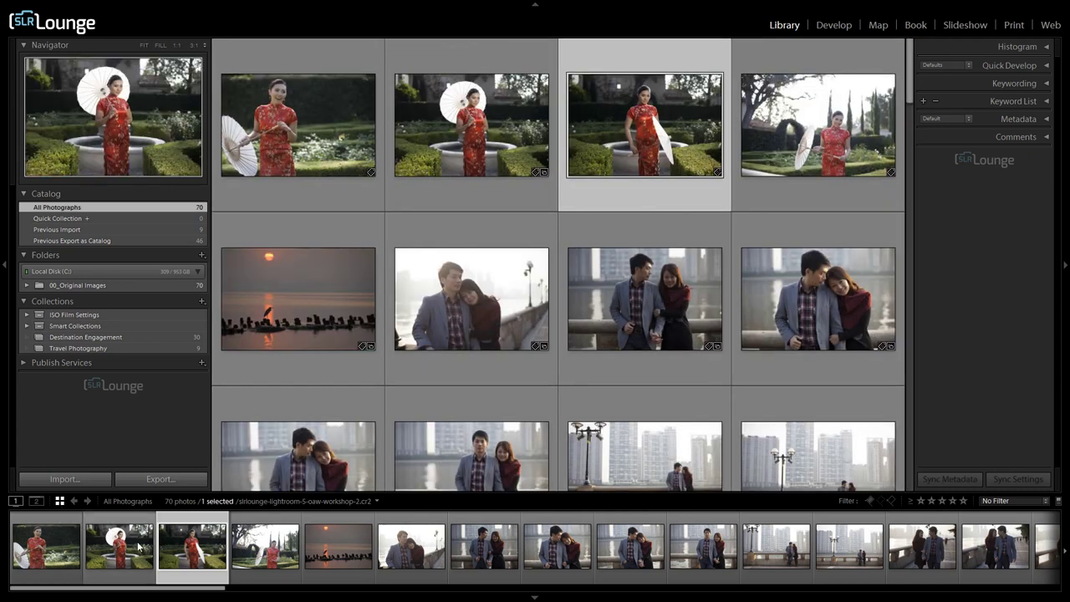
{"action": "left_click", "coordinate": [73, 503]}
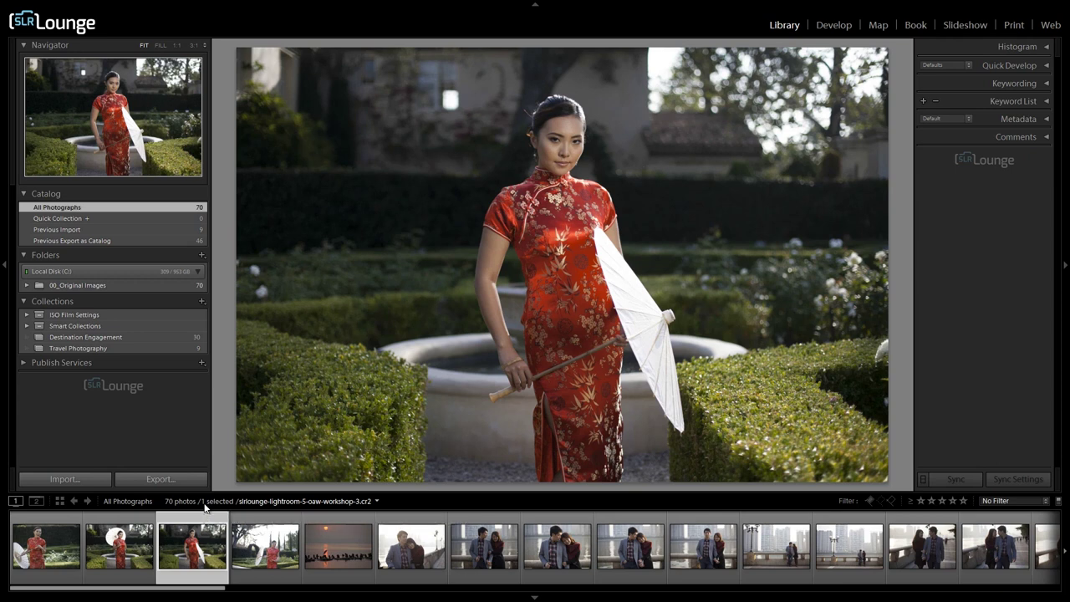
{"action": "left_click", "coordinate": [282, 501]}
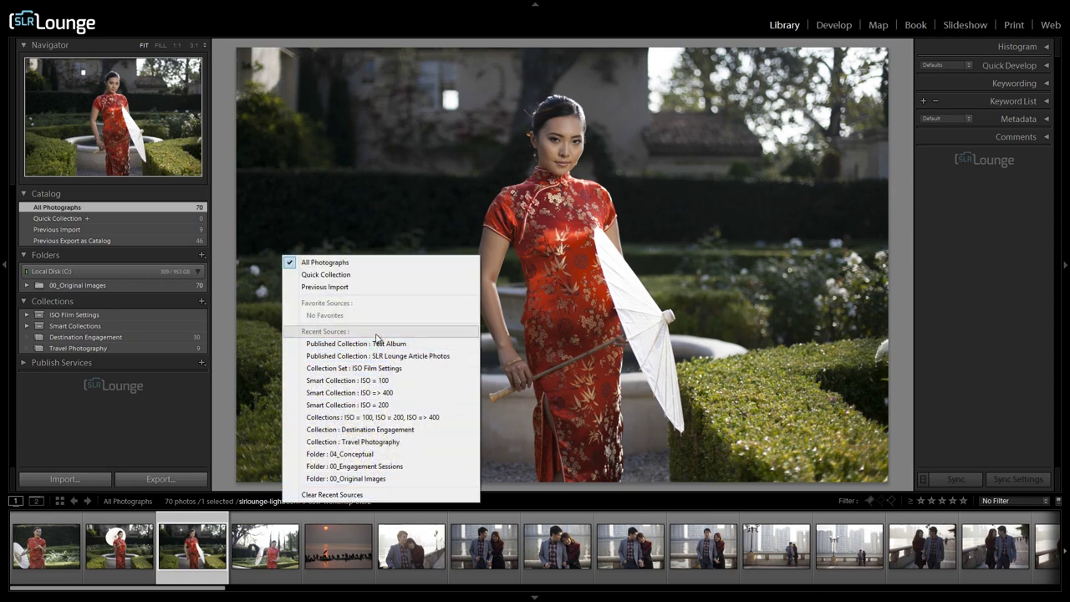
{"action": "left_click", "coordinate": [375, 455]}
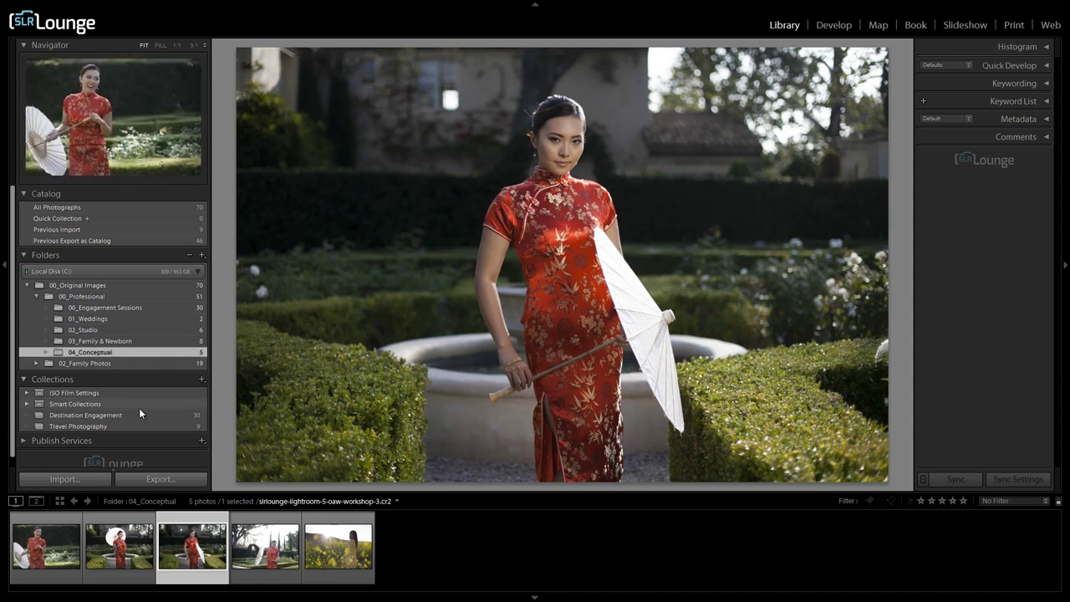
{"action": "left_click", "coordinate": [270, 499]}
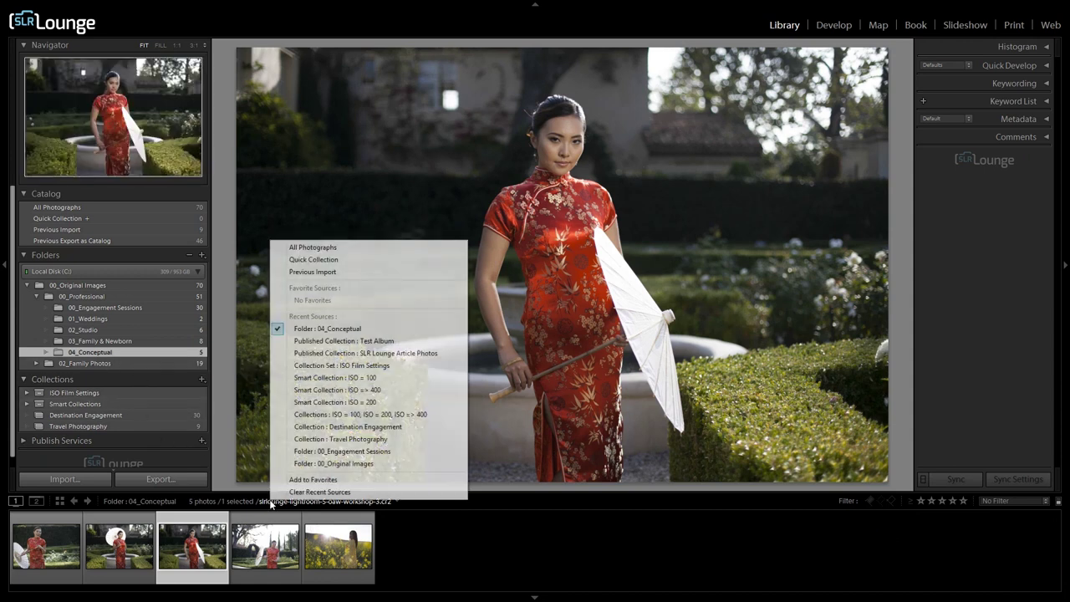
{"action": "left_click", "coordinate": [342, 246]}
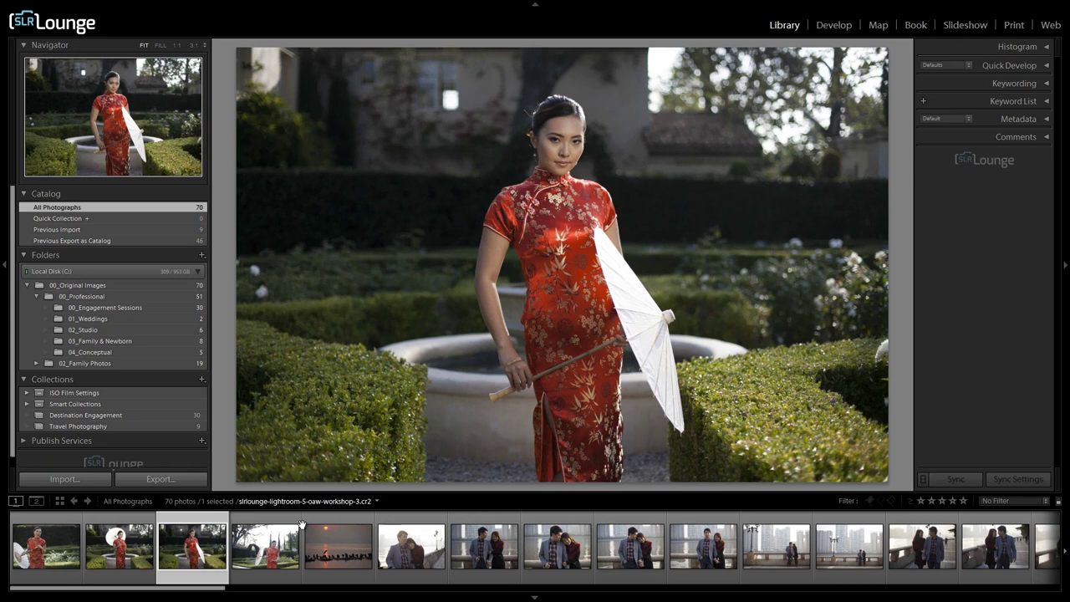
Step: In Grid view, pick the third top-row photo and a couple photo, and reject the top-right garden photo
{"action": "key", "text": "g"}
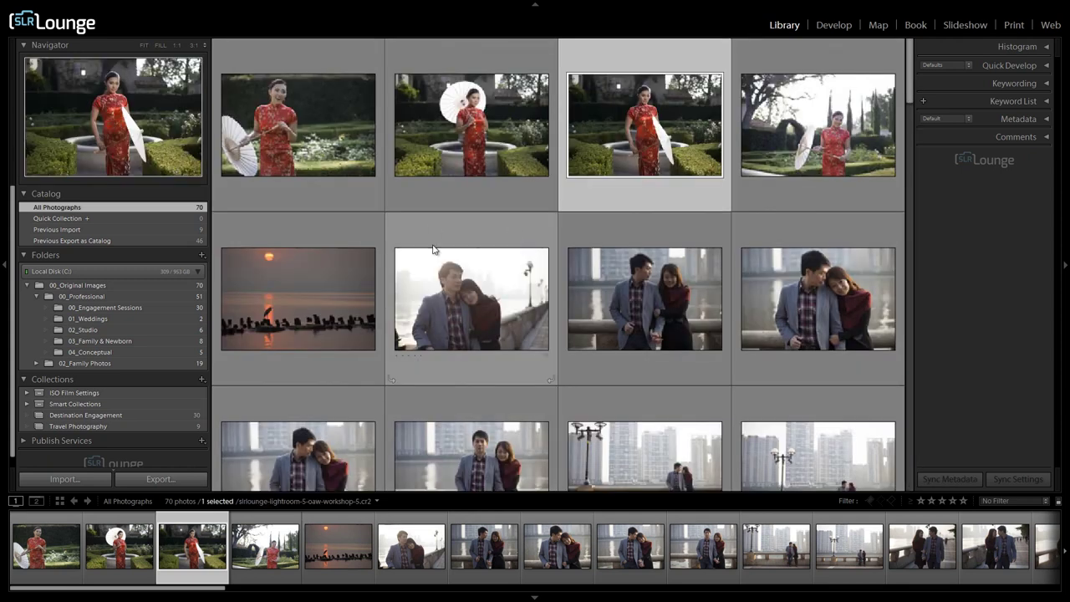
{"action": "left_click", "coordinate": [473, 298]}
{"action": "left_click", "coordinate": [653, 198]}
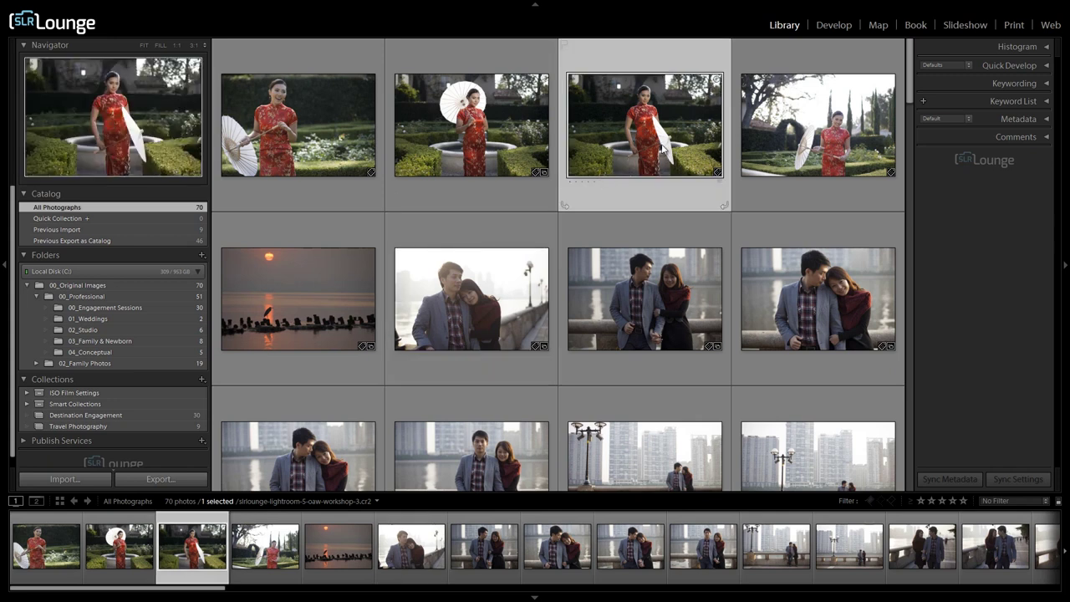
{"action": "key", "text": "p"}
{"action": "left_click", "coordinate": [493, 323]}
{"action": "key", "text": "p"}
{"action": "left_click", "coordinate": [740, 205]}
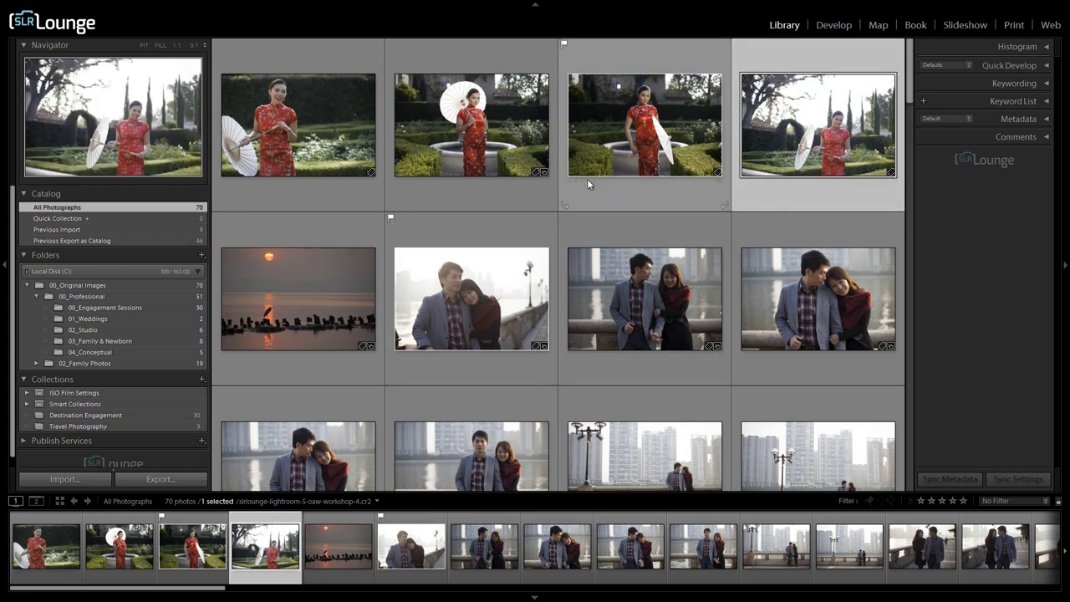
{"action": "key", "text": "x"}
Step: Give the couple-by-the-railing photo a red label and reject the umbrella photo
{"action": "left_click", "coordinate": [625, 287]}
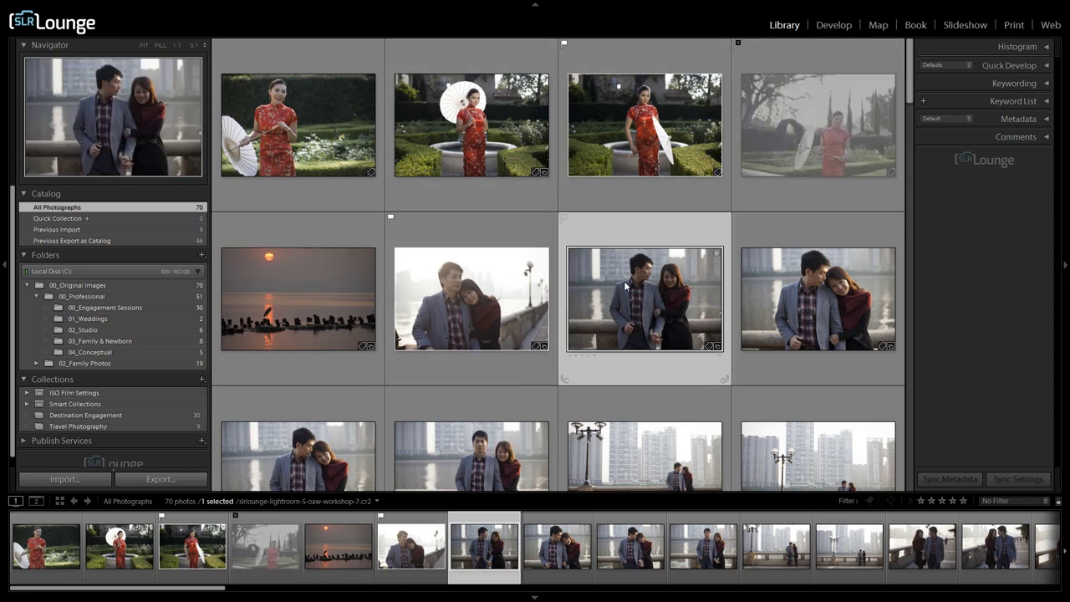
{"action": "key", "text": "6"}
{"action": "left_click", "coordinate": [485, 151]}
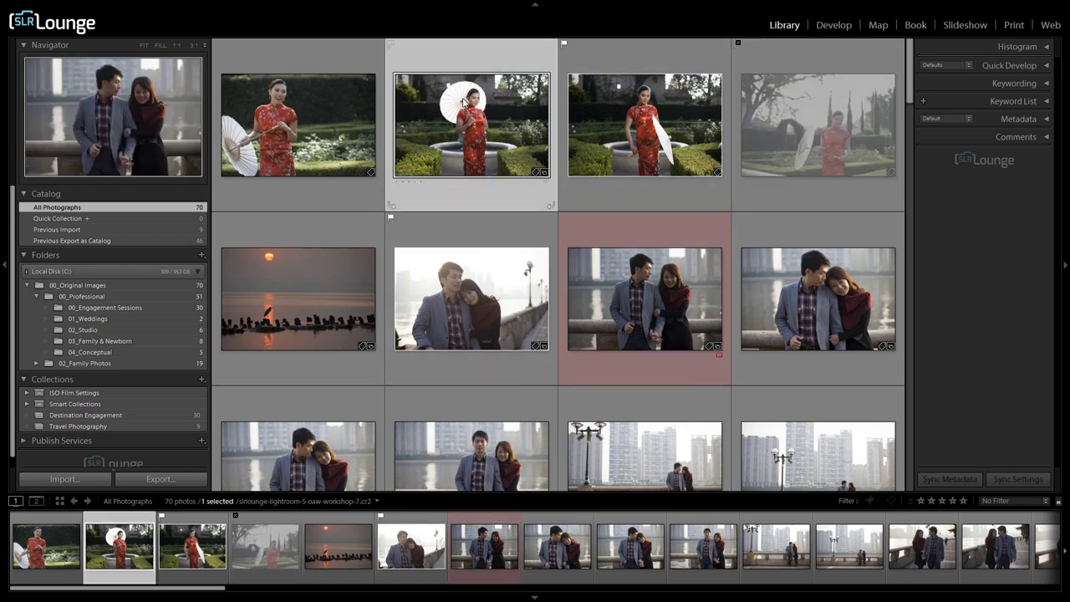
{"action": "key", "text": "x"}
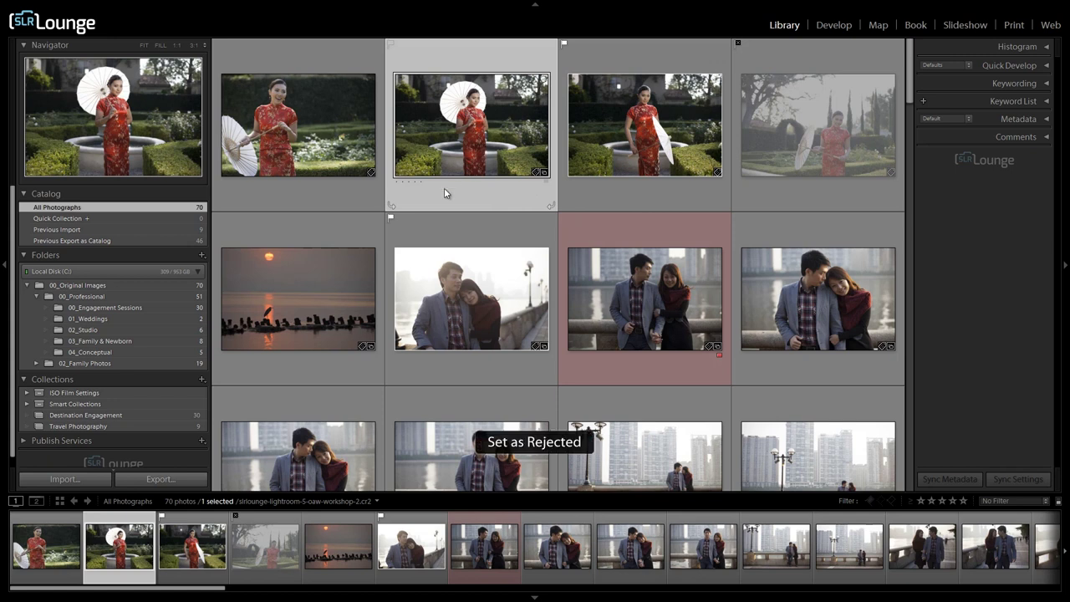
Step: Rate the sunset photo five stars with a green label and view it large in Loupe
{"action": "left_click", "coordinate": [343, 257]}
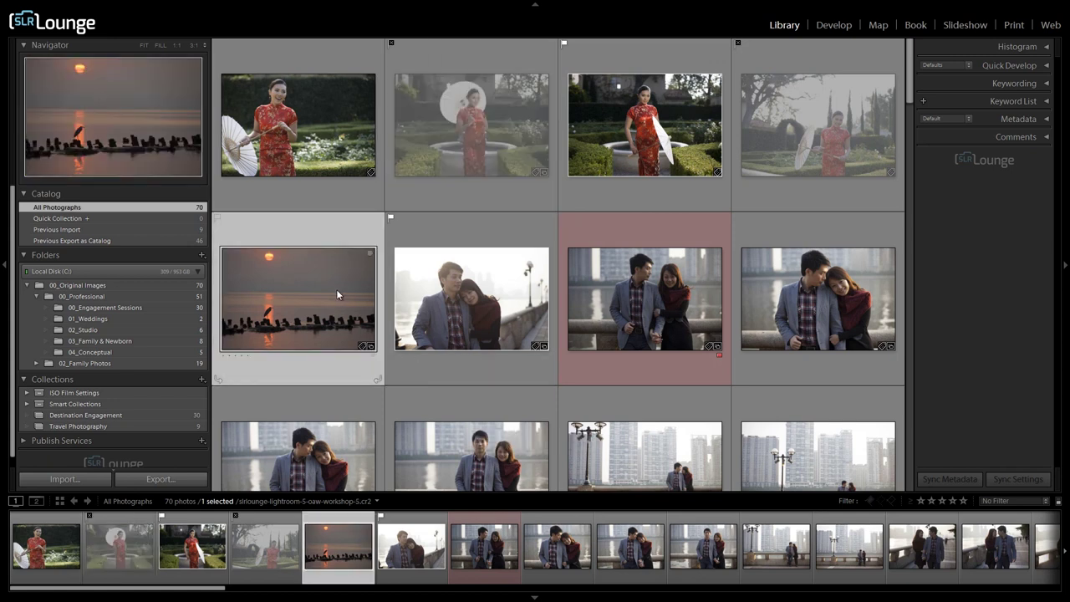
{"action": "key", "text": "5"}
{"action": "key", "text": "6"}
{"action": "key", "text": "8"}
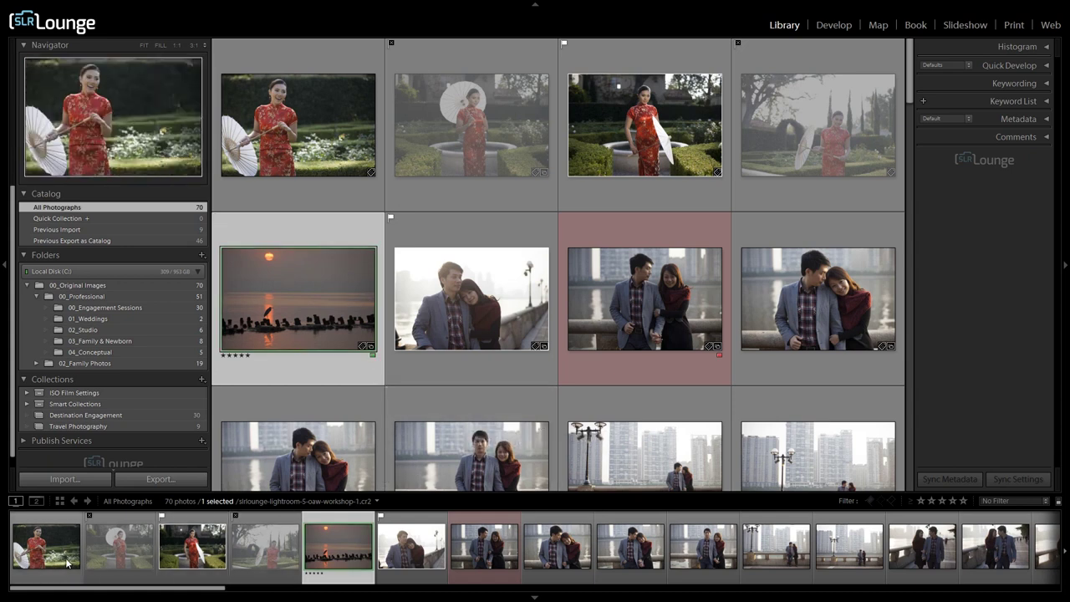
{"action": "key", "text": "e"}
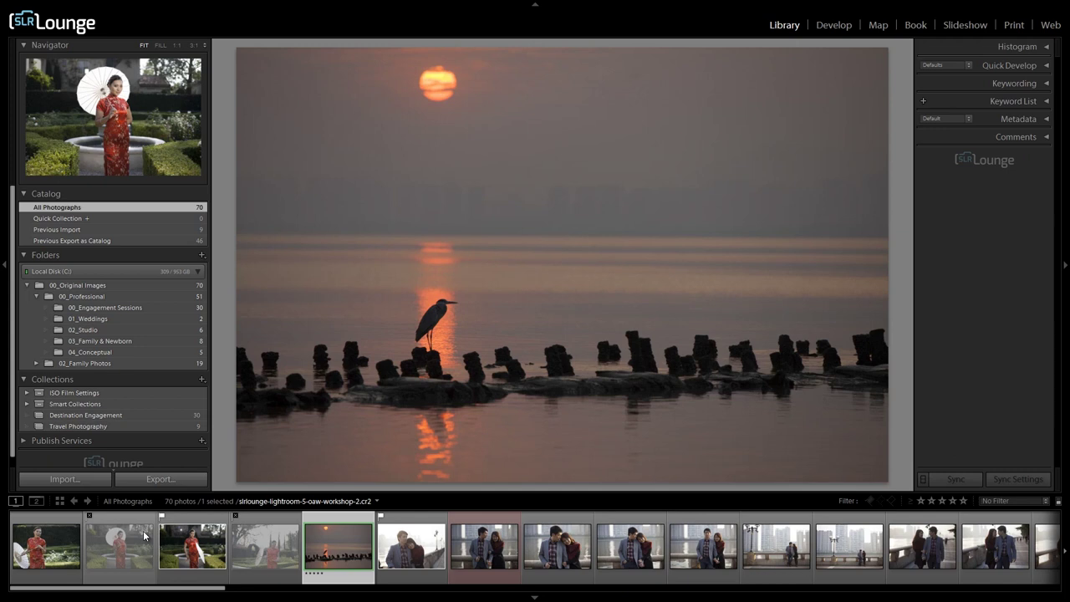
Step: Try the Camera Info, Flagged and Rated filter presets, then switch the flag filter back off
{"action": "left_click", "coordinate": [989, 501]}
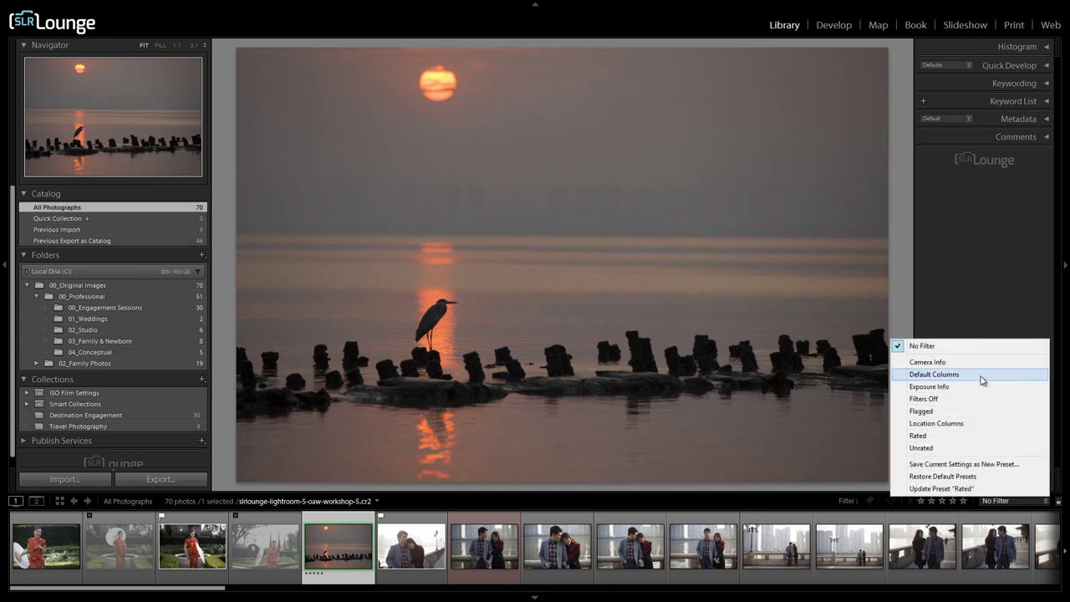
{"action": "left_click", "coordinate": [979, 362]}
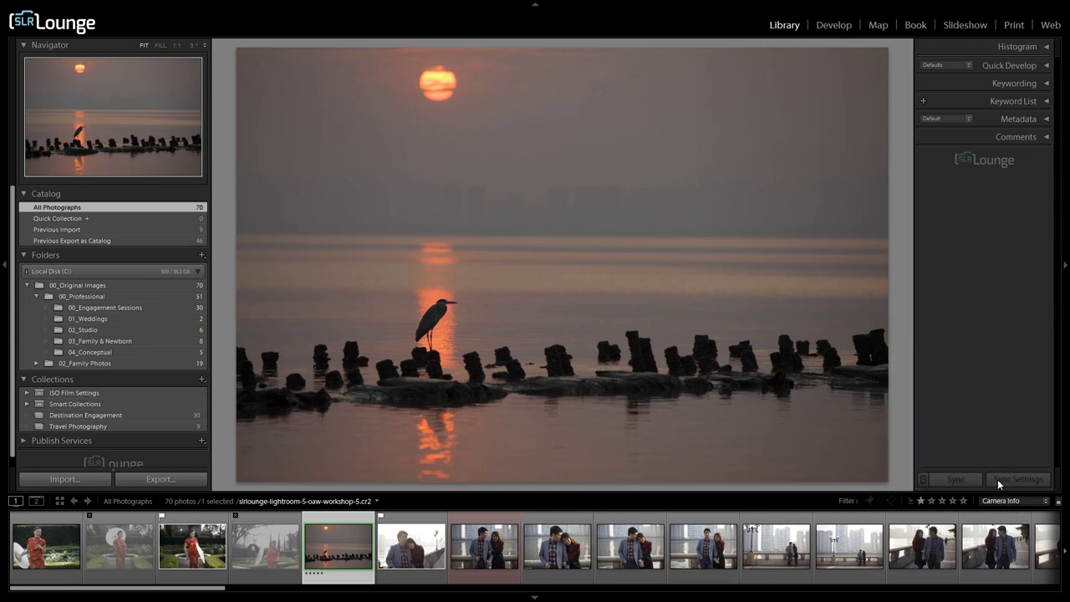
{"action": "left_click", "coordinate": [994, 502]}
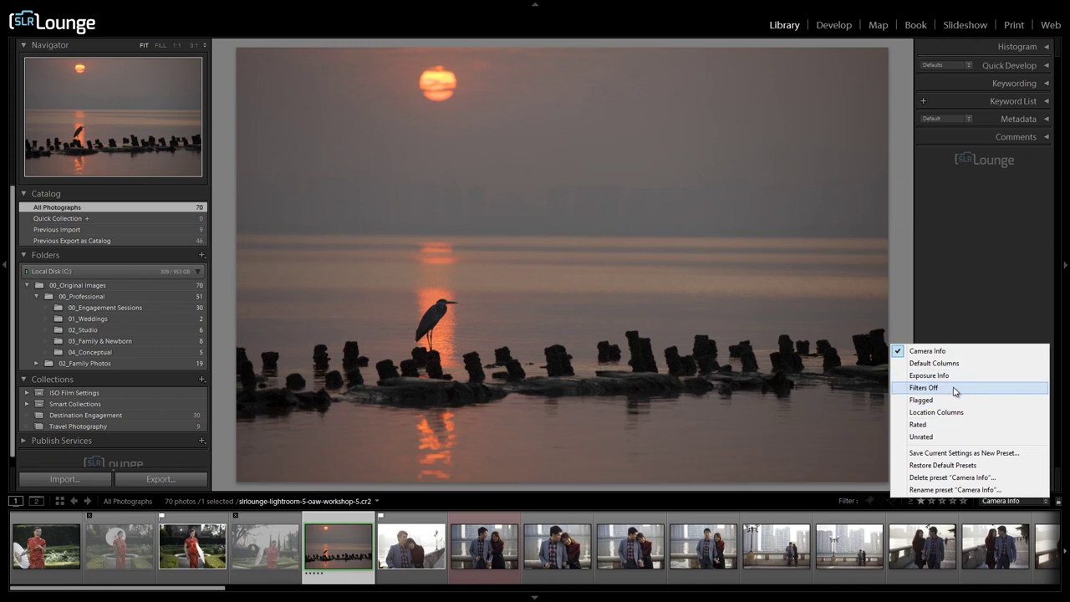
{"action": "left_click", "coordinate": [995, 499]}
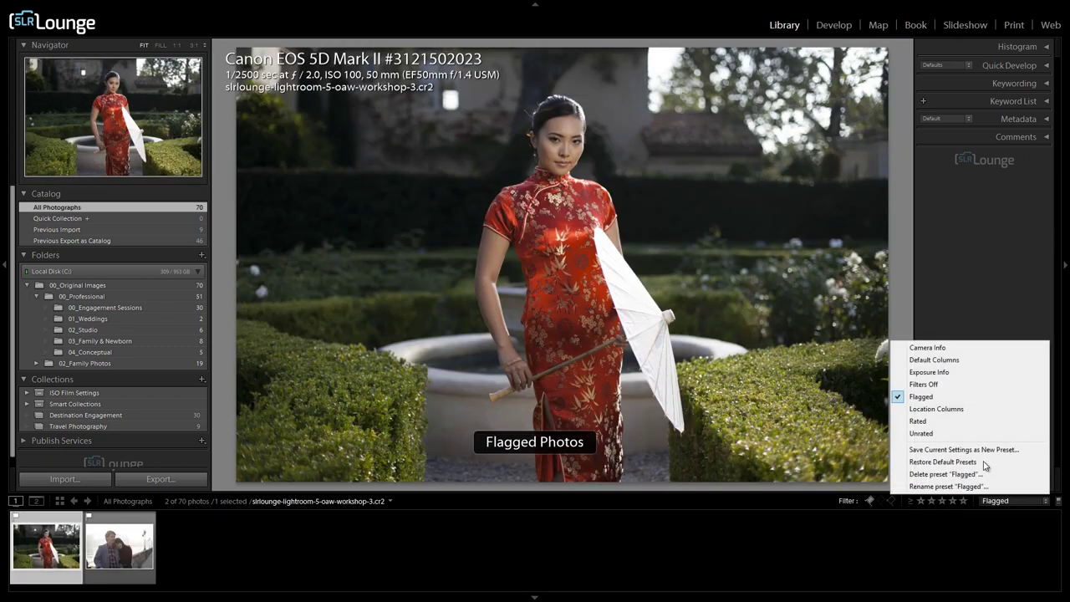
{"action": "left_click", "coordinate": [987, 422]}
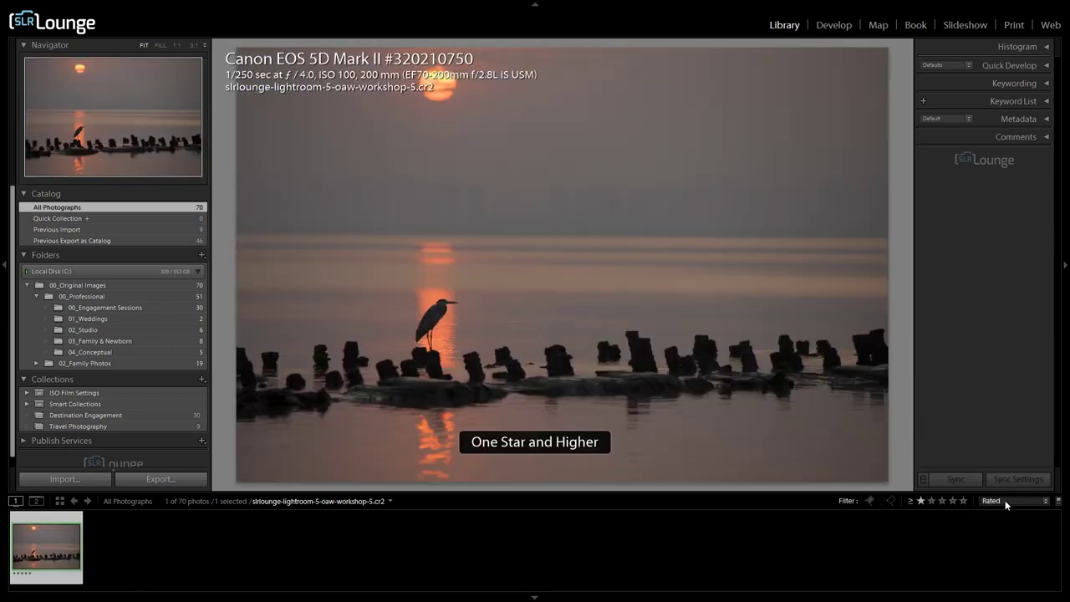
{"action": "left_click", "coordinate": [1005, 500]}
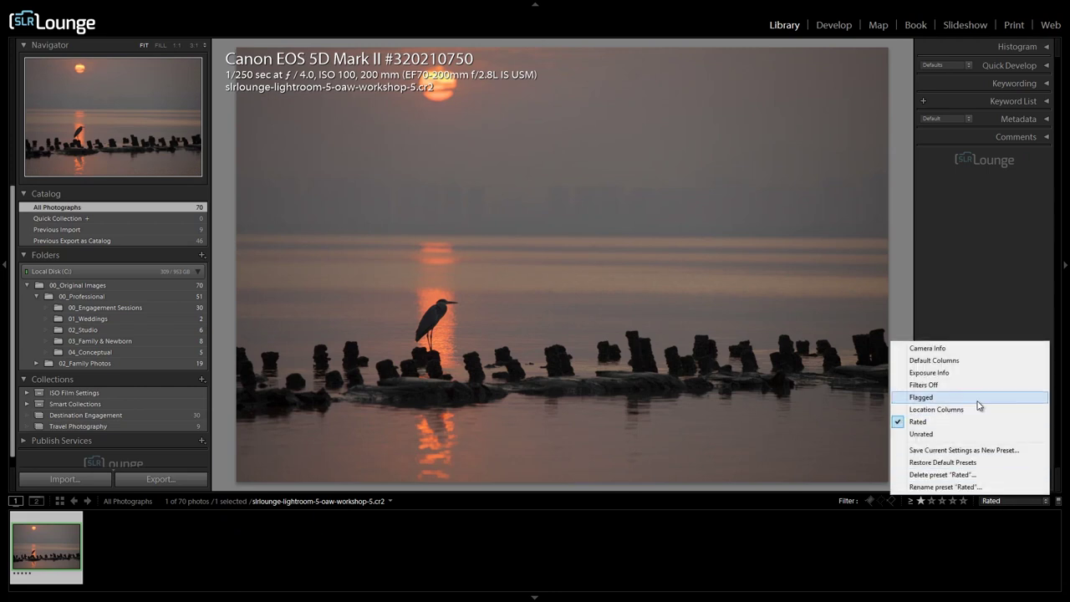
{"action": "left_click", "coordinate": [978, 400]}
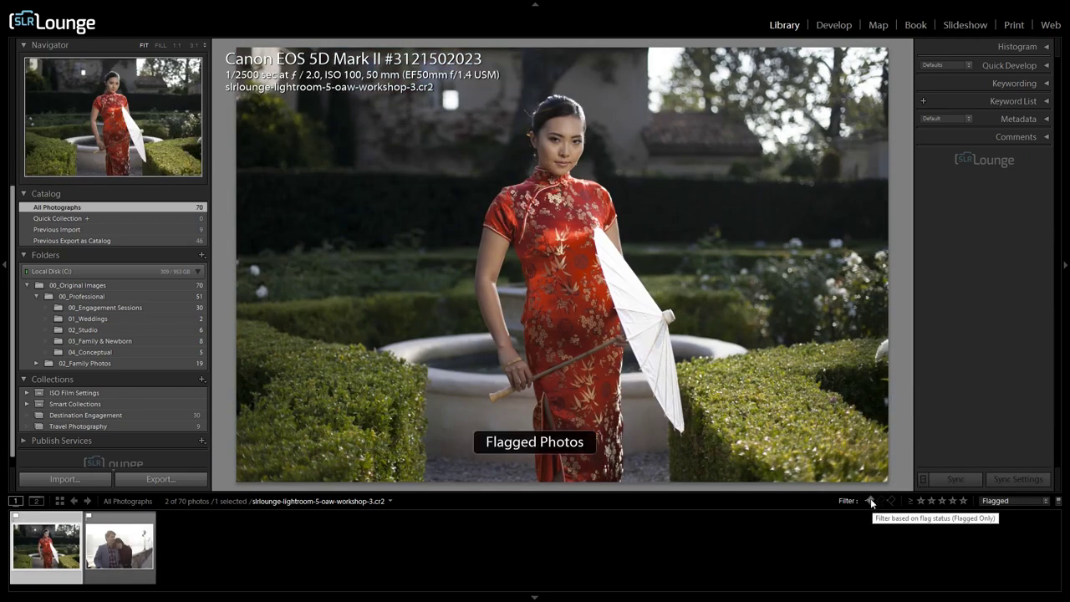
{"action": "left_click", "coordinate": [872, 500]}
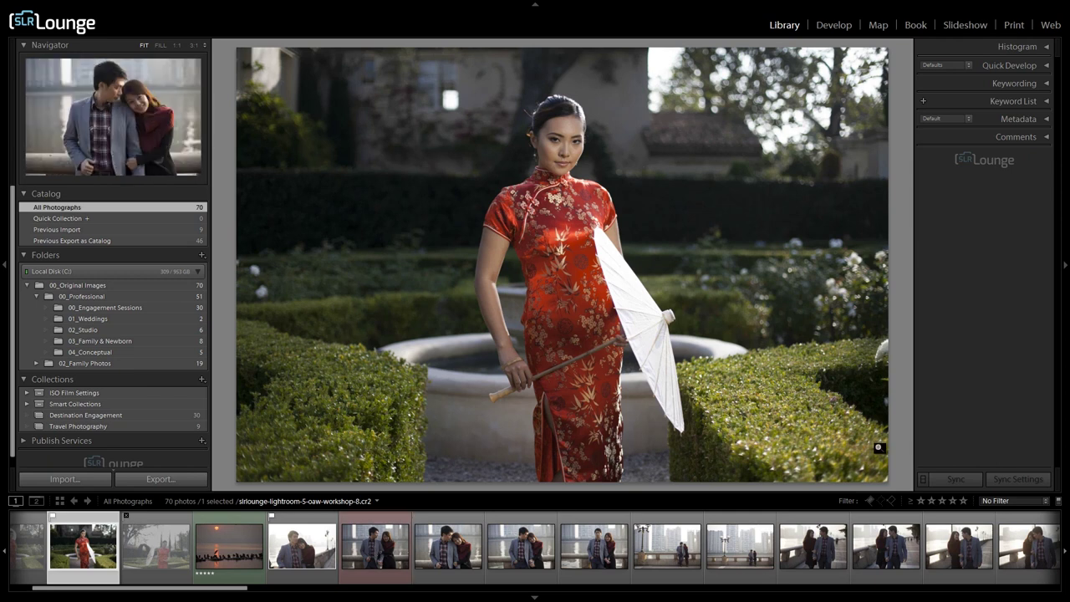
Step: Apply the Flagged preset, clear it, then filter to unflagged photos only (66 of 70)
{"action": "left_click", "coordinate": [997, 500]}
{"action": "left_click", "coordinate": [928, 409]}
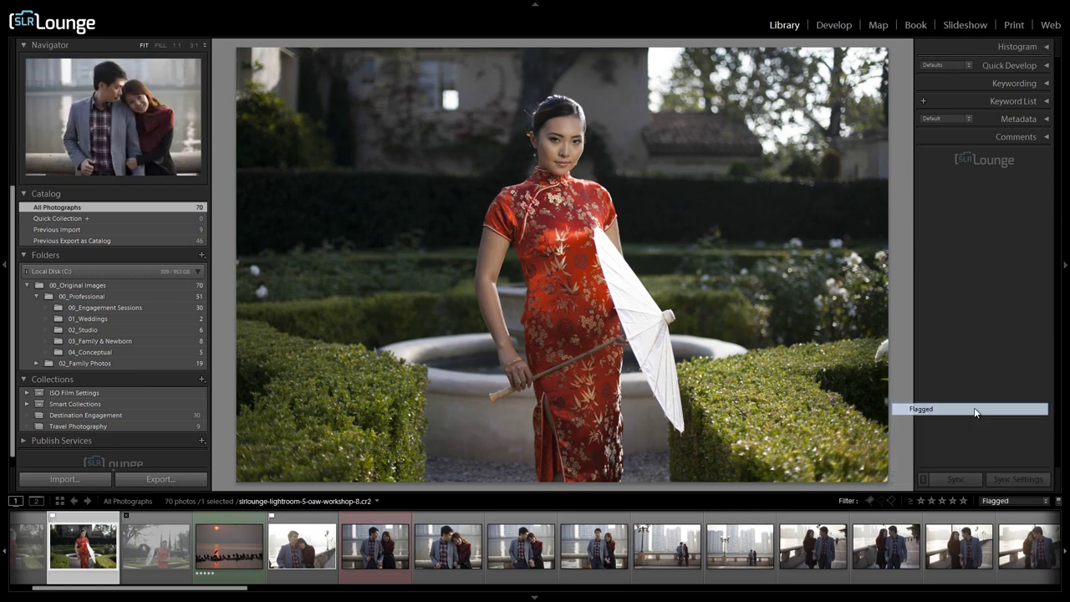
{"action": "left_click", "coordinate": [873, 502]}
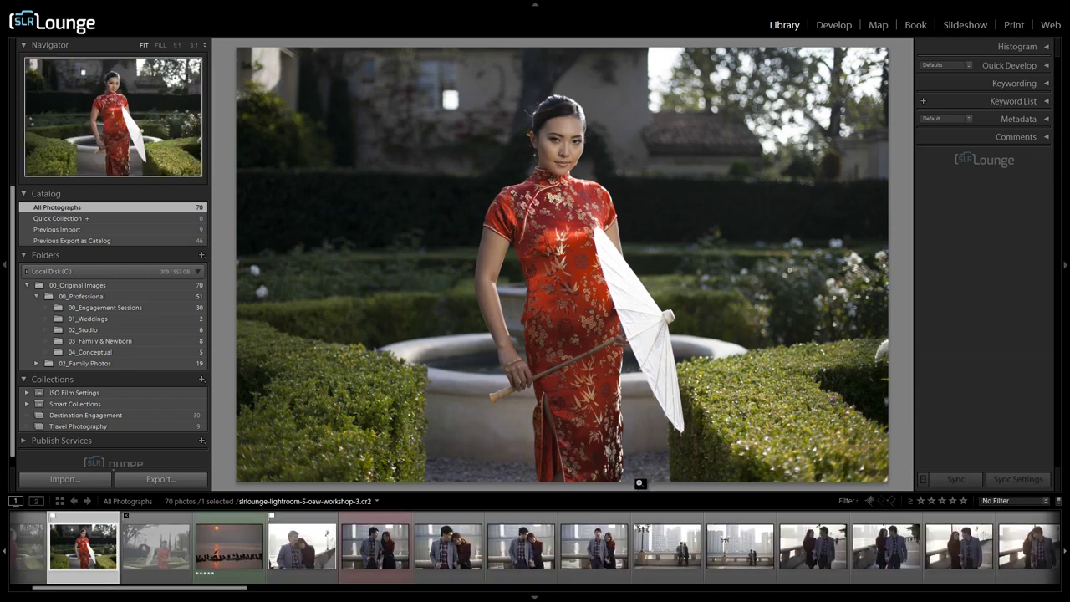
{"action": "left_click", "coordinate": [880, 501]}
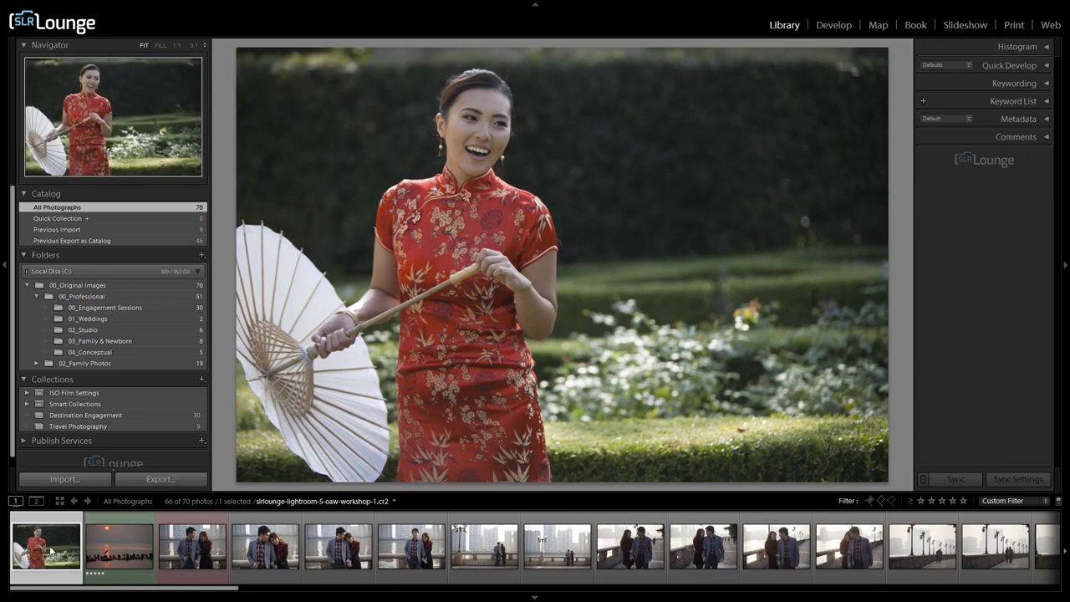
Step: Flag the red-dress, sunset, couple and following photos as picks or rejects, then clear the flag filter
{"action": "key", "text": "p"}
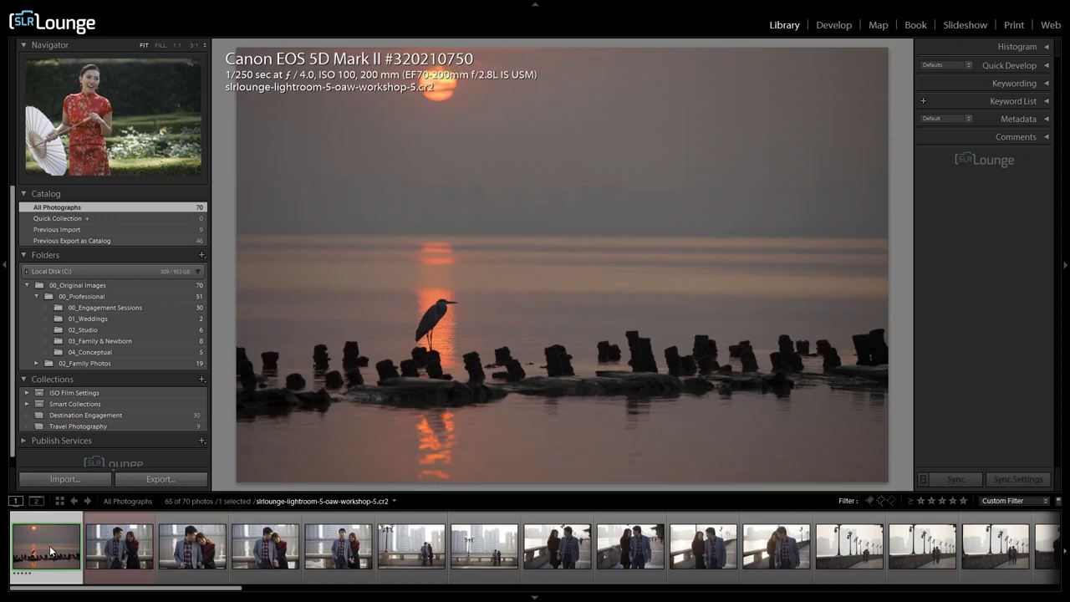
{"action": "key", "text": "p"}
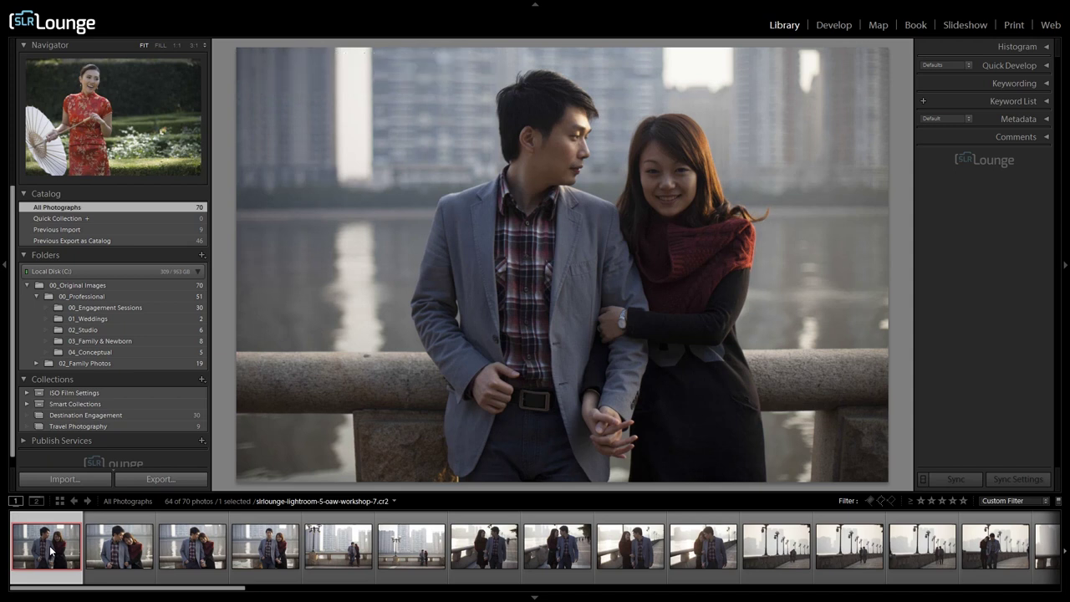
{"action": "key", "text": "p"}
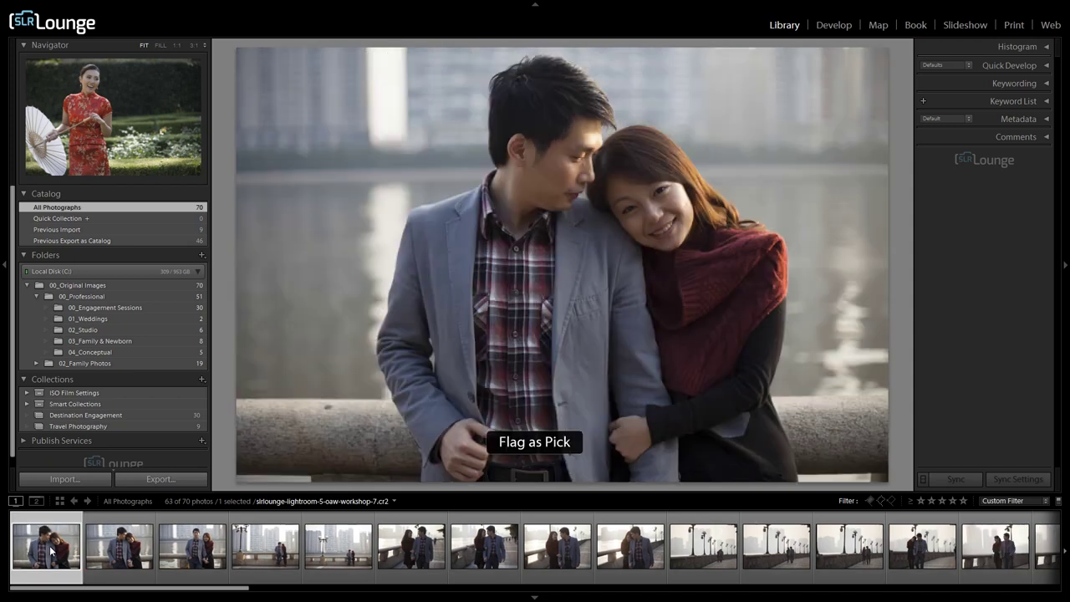
{"action": "key", "text": "p"}
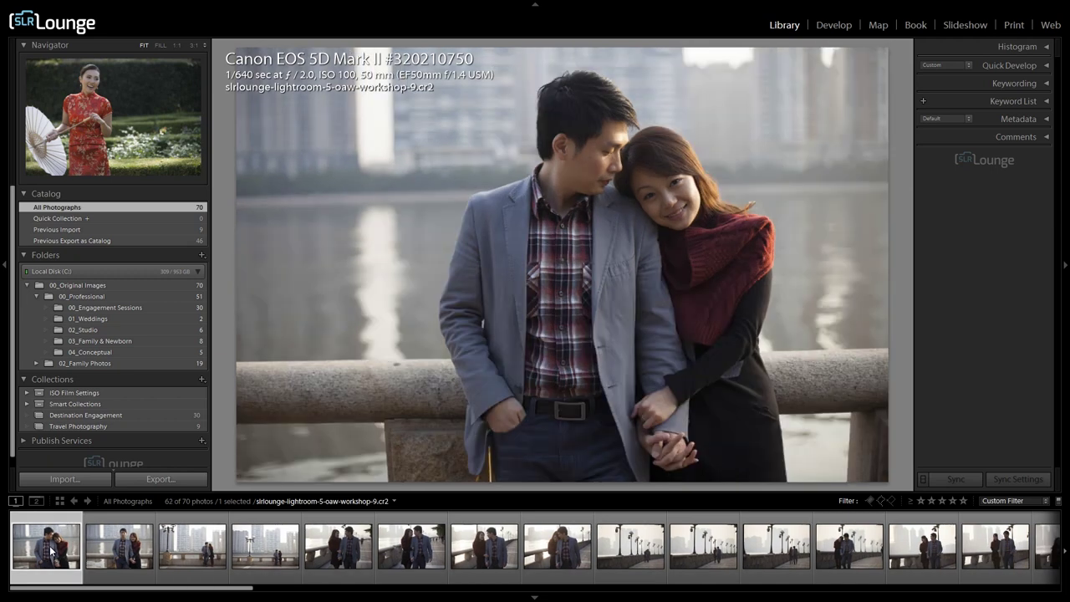
{"action": "key", "text": "x"}
{"action": "key", "text": "x"}
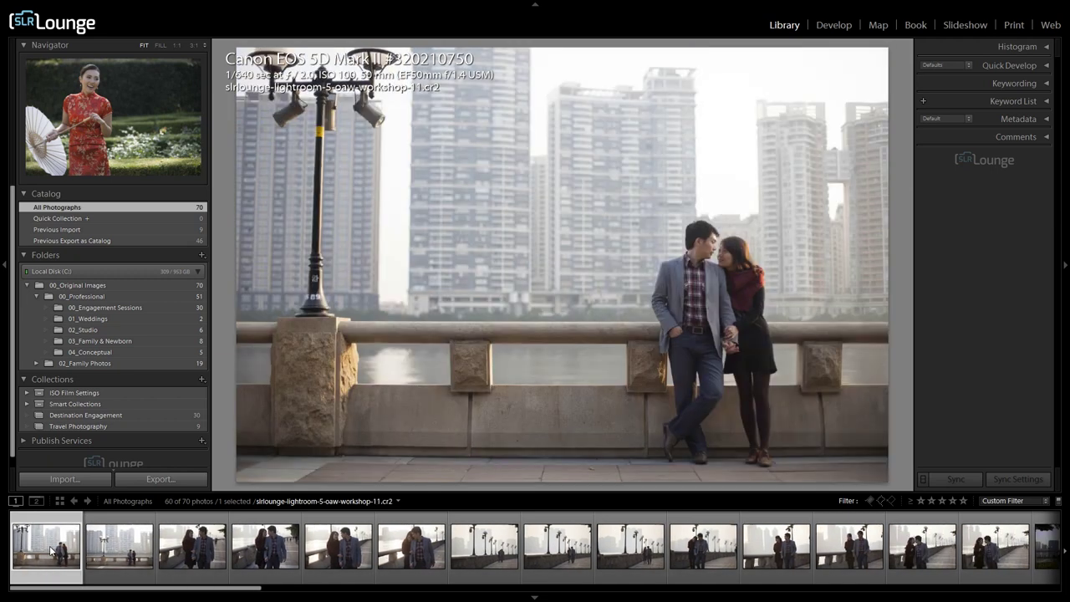
{"action": "key", "text": "p"}
{"action": "key", "text": "p"}
{"action": "key", "text": "x"}
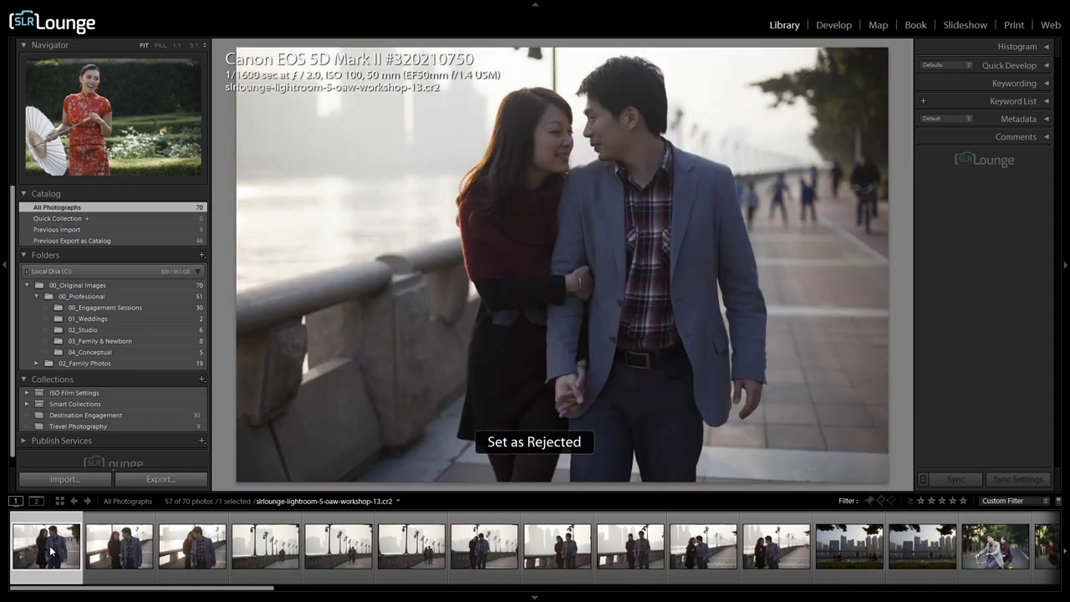
{"action": "key", "text": "p"}
{"action": "key", "text": "p"}
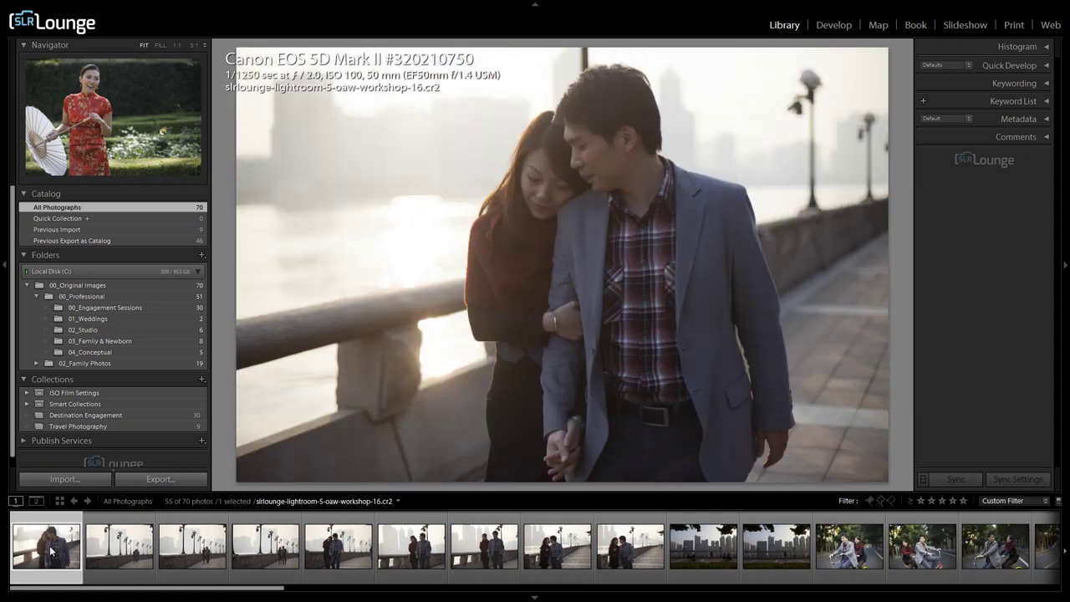
{"action": "key", "text": "p"}
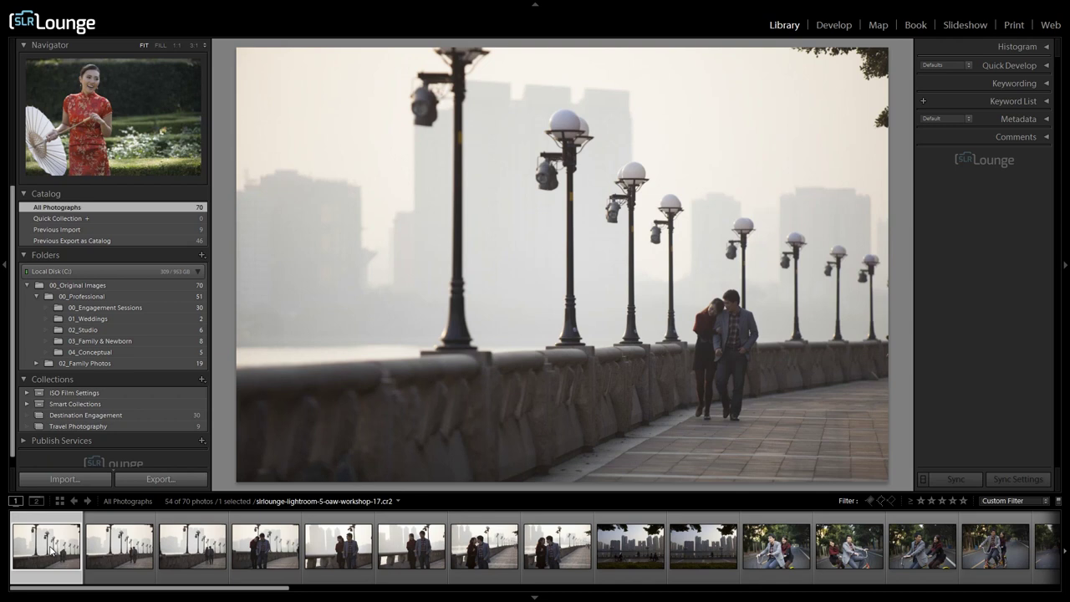
{"action": "left_click", "coordinate": [879, 500]}
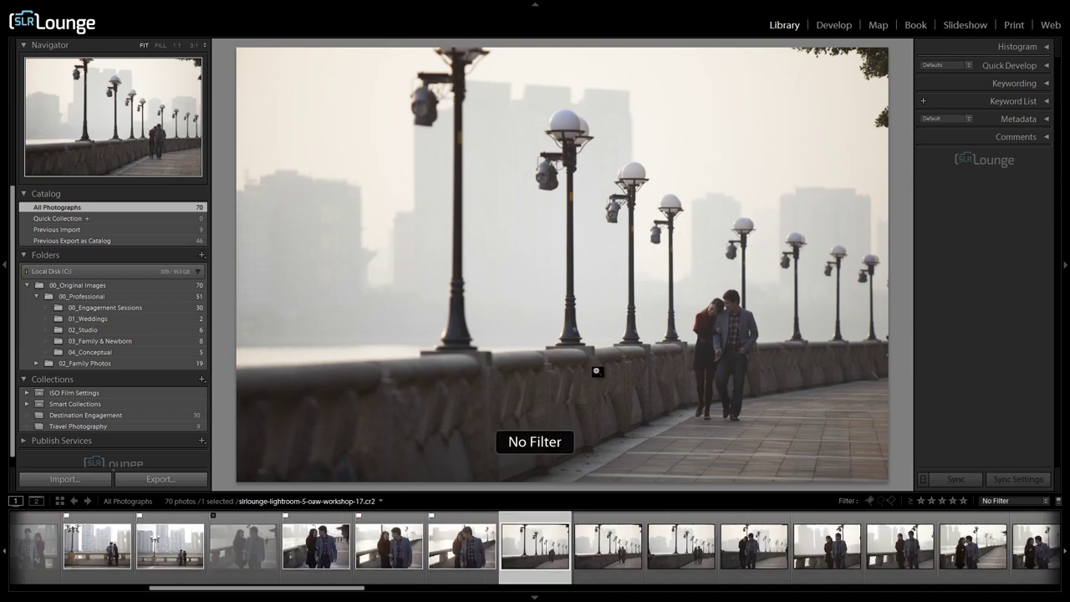
Step: Switch to the thumbnail grid and scroll through all 70 unfiltered photos
{"action": "key", "text": "g"}
{"action": "scroll", "coordinate": [491, 329], "scroll_direction": "up", "scroll_amount": 3}
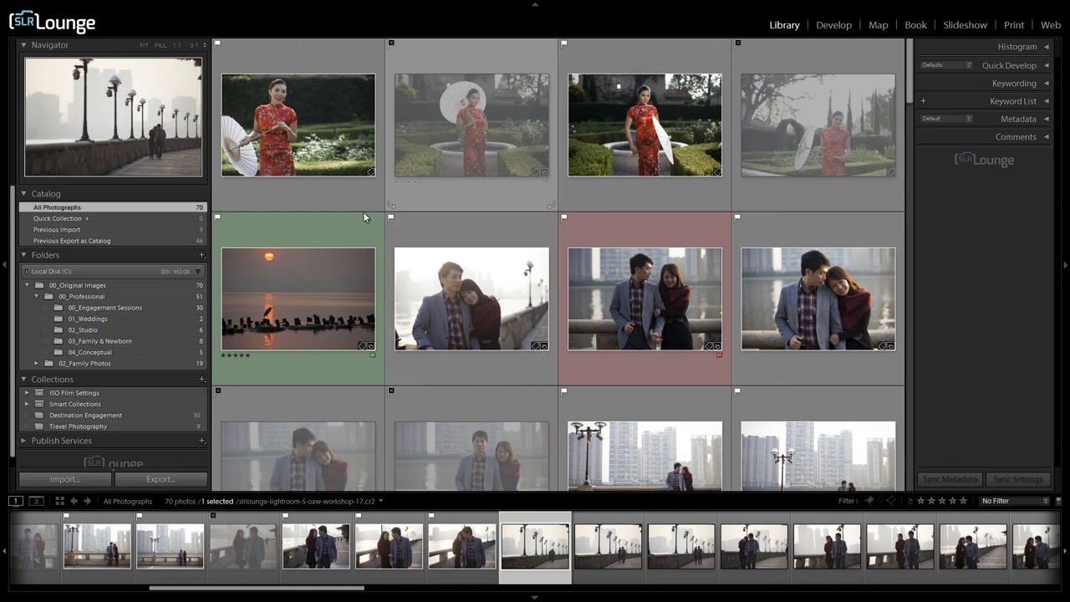
{"action": "scroll", "coordinate": [433, 281], "scroll_direction": "down", "scroll_amount": 3}
{"action": "scroll", "coordinate": [448, 286], "scroll_direction": "down", "scroll_amount": 2}
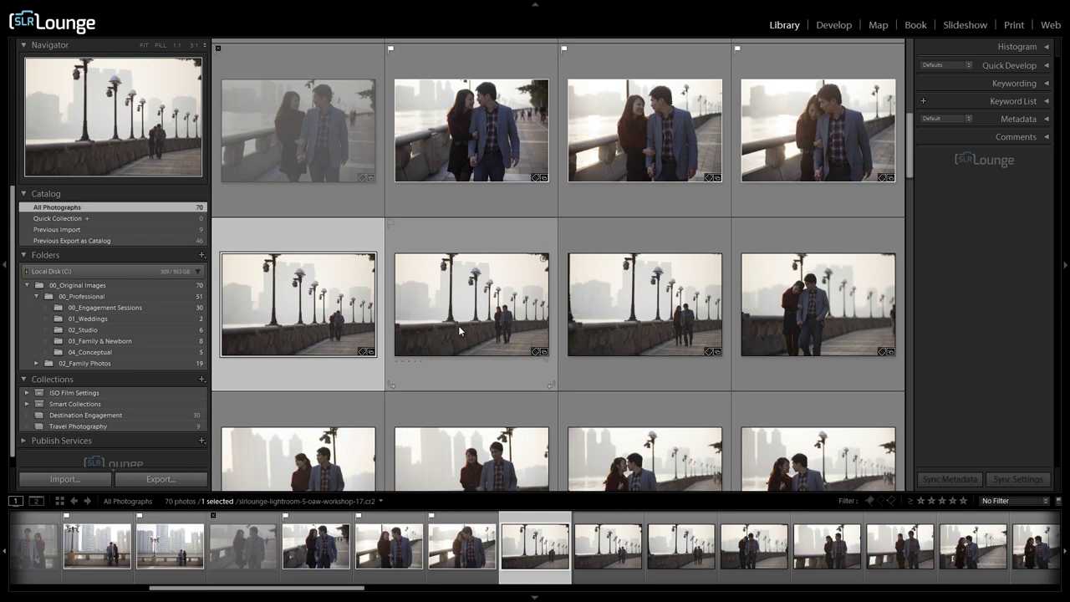
Step: Keep the filter preset on No Filter and select every photo with Ctrl+A
{"action": "left_click", "coordinate": [995, 502]}
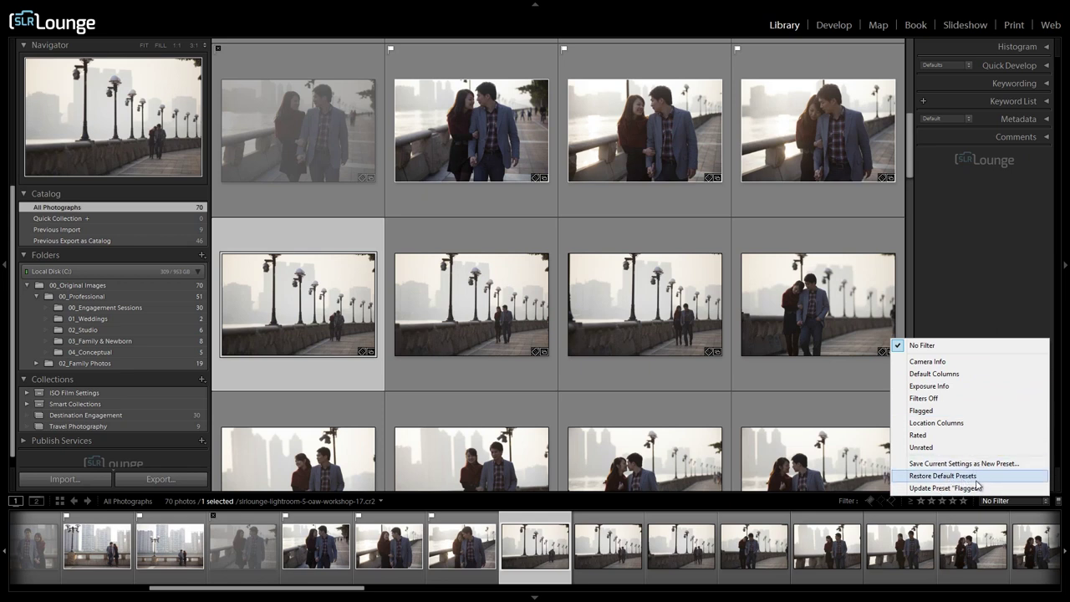
{"action": "left_click", "coordinate": [1061, 509]}
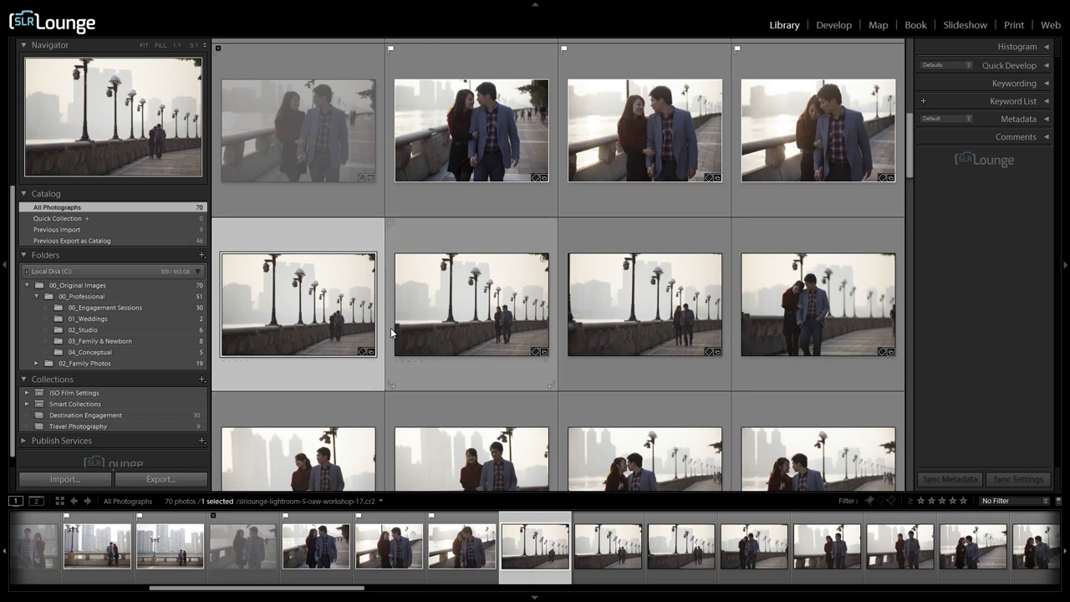
{"action": "key", "text": "ctrl+a"}
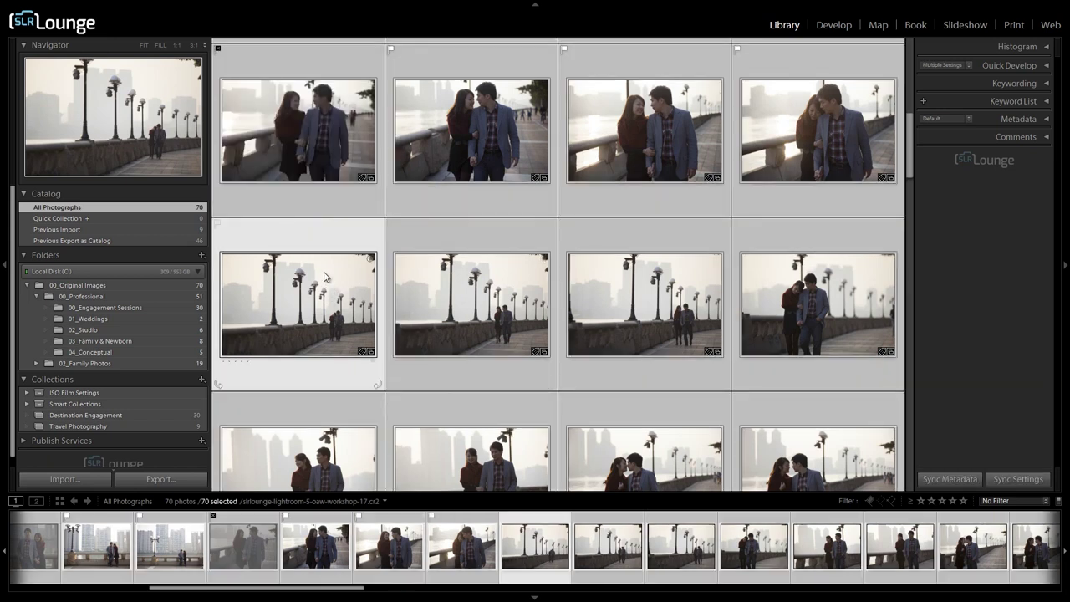
Step: Set all selected photos to Unflagged, rating None and color label None from the right-click menu
{"action": "right_click", "coordinate": [324, 276]}
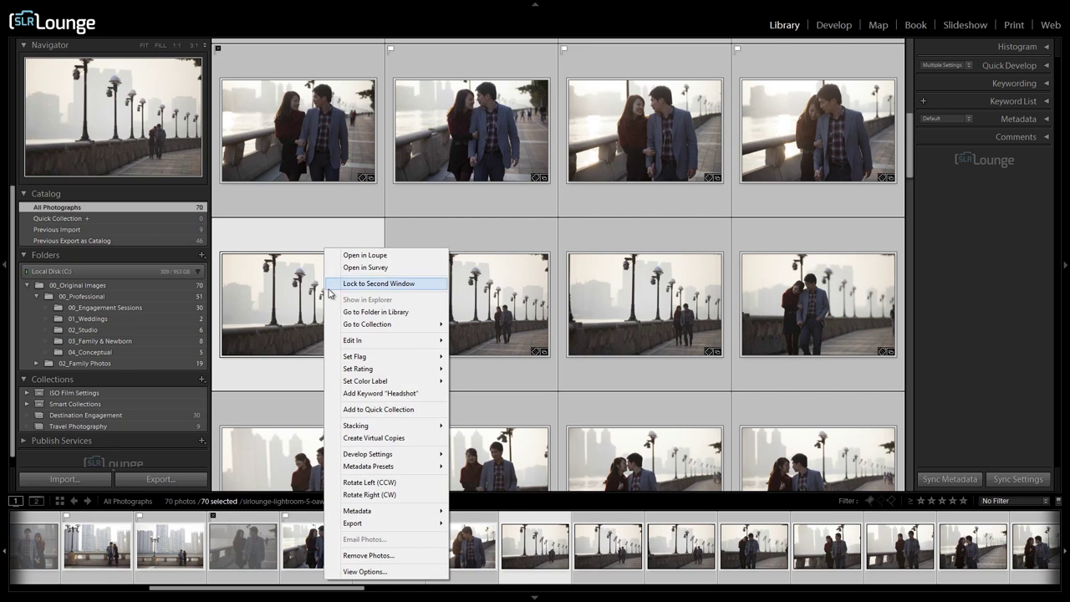
{"action": "mouse_move", "coordinate": [409, 331]}
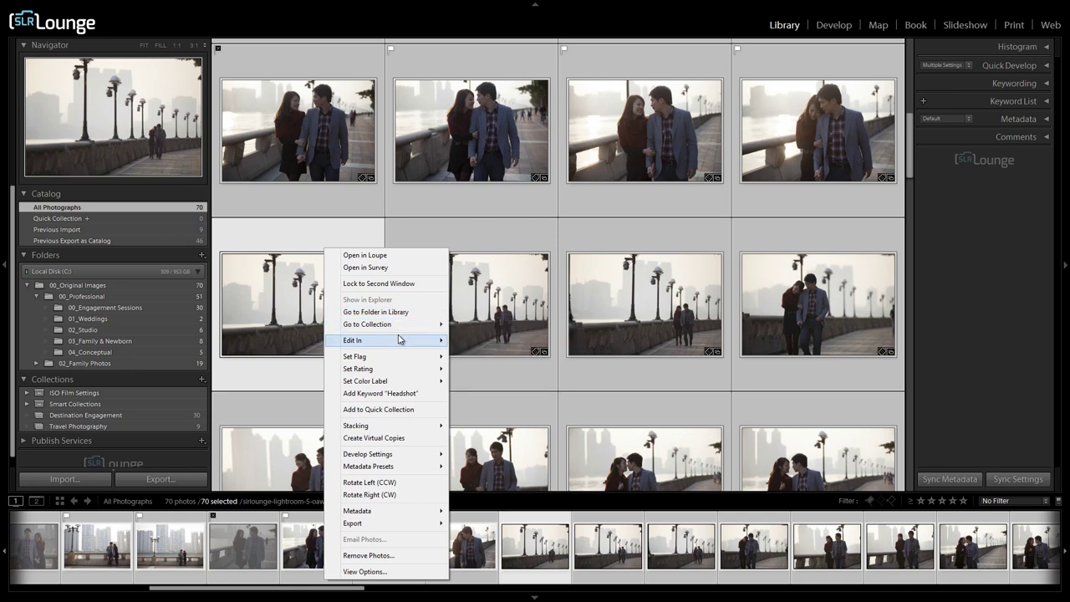
{"action": "mouse_move", "coordinate": [397, 361]}
{"action": "left_click", "coordinate": [481, 369]}
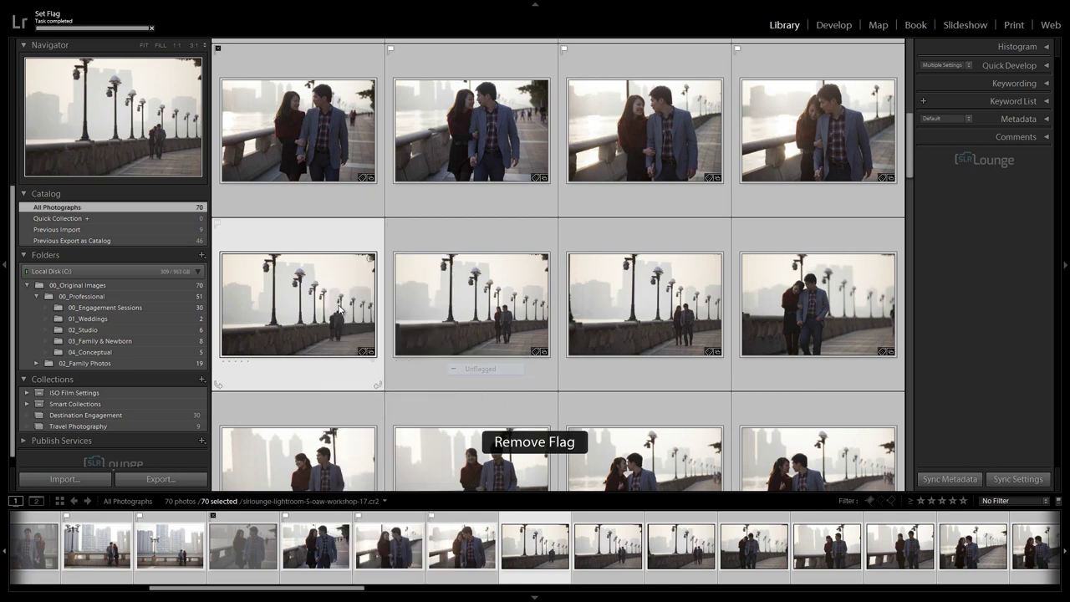
{"action": "right_click", "coordinate": [327, 251]}
{"action": "mouse_move", "coordinate": [414, 373]}
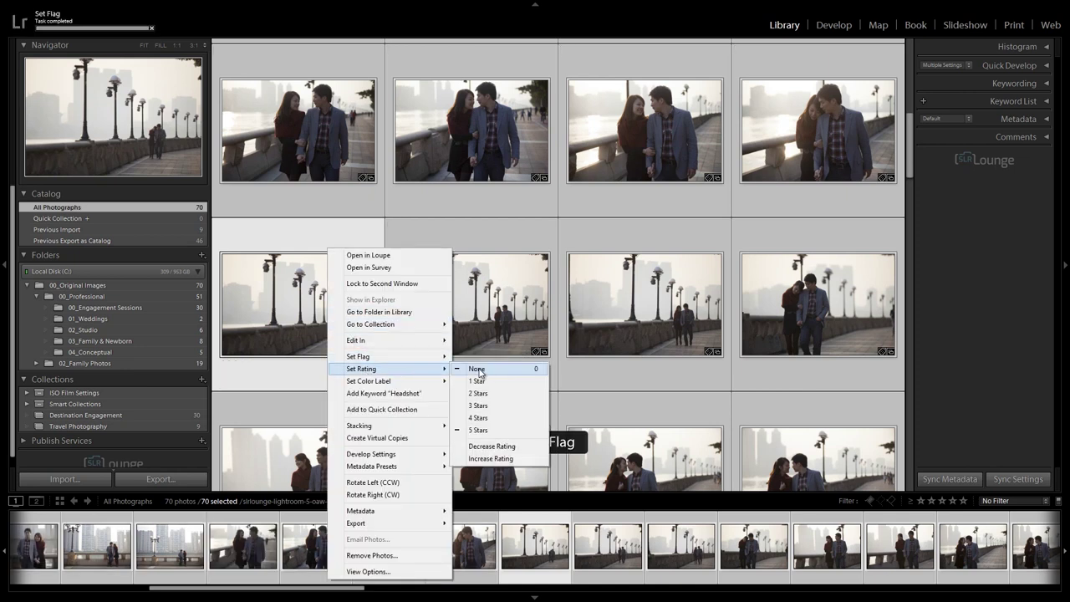
{"action": "left_click", "coordinate": [486, 372]}
{"action": "right_click", "coordinate": [290, 251]}
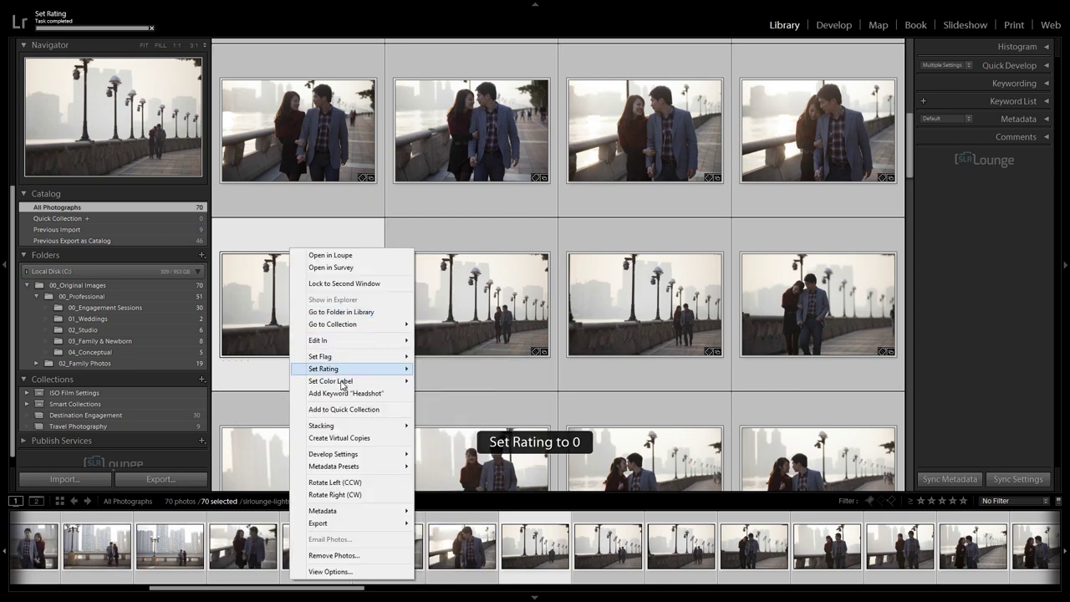
{"action": "mouse_move", "coordinate": [346, 388]}
{"action": "left_click", "coordinate": [434, 452]}
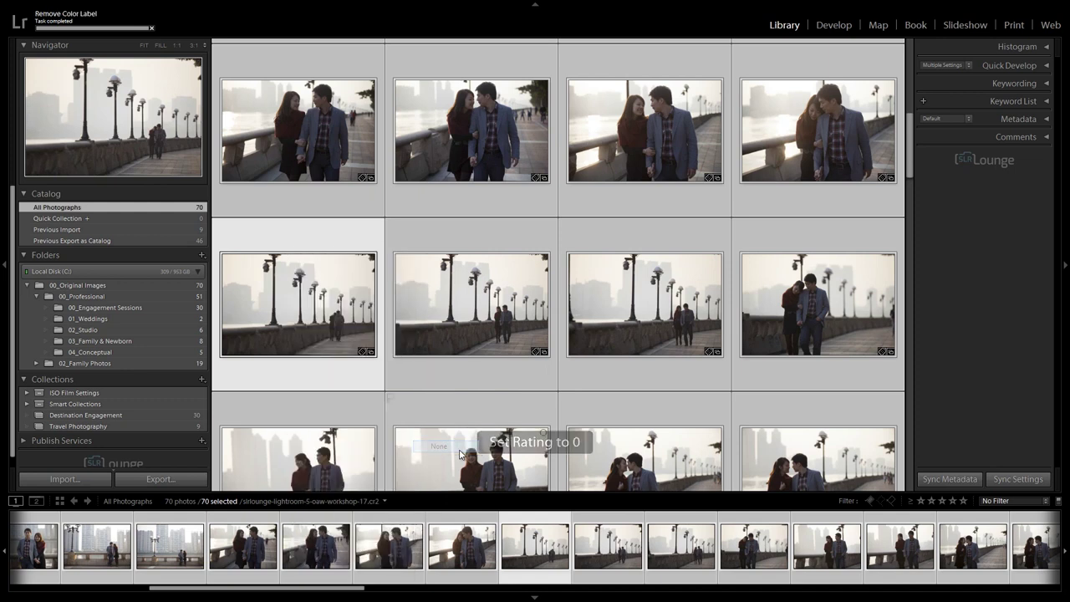